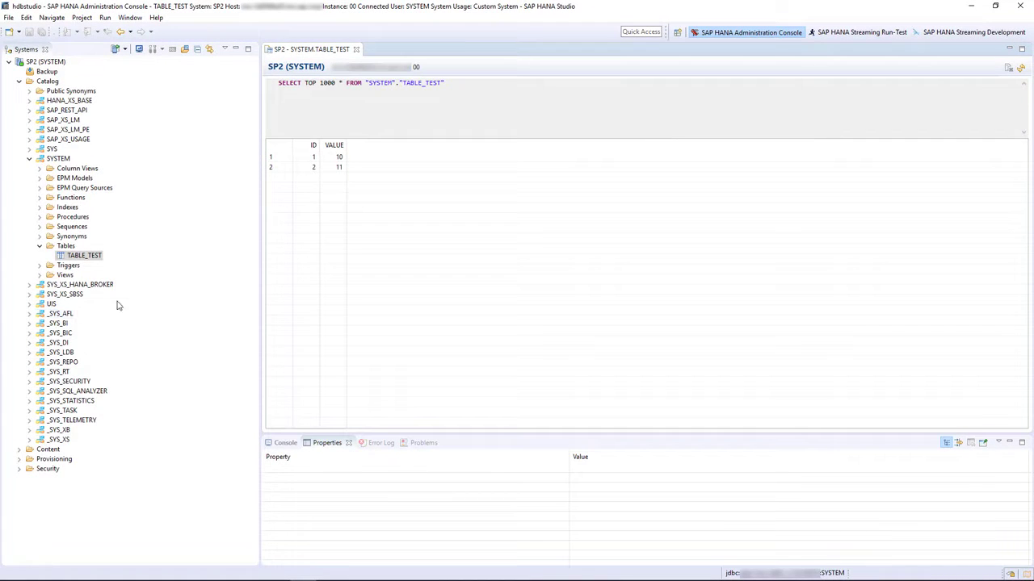
- Switch to the SAP HANA Streaming Development perspective and create a new streaming project named testproject
left_click(936, 35)
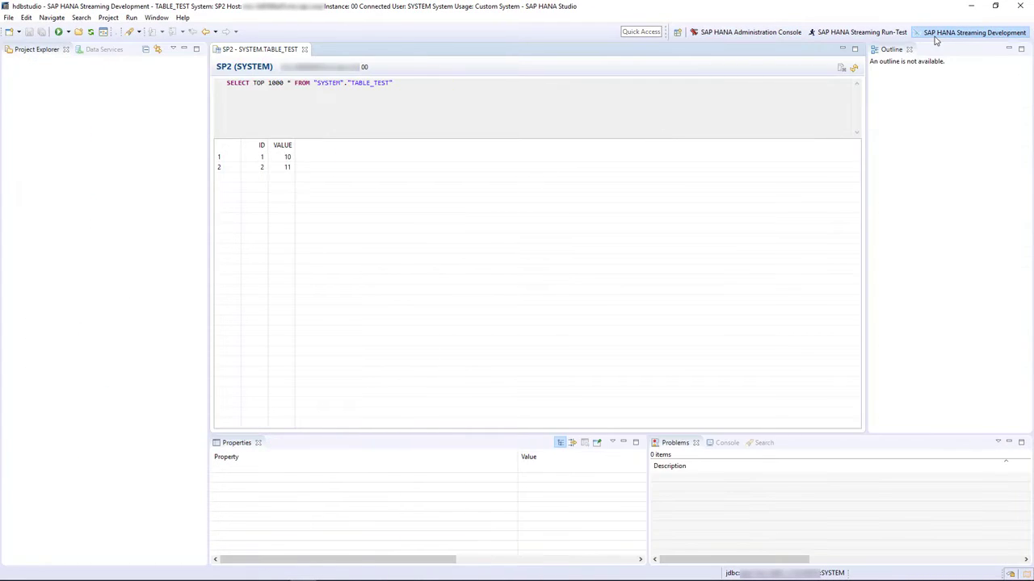
right_click(161, 173)
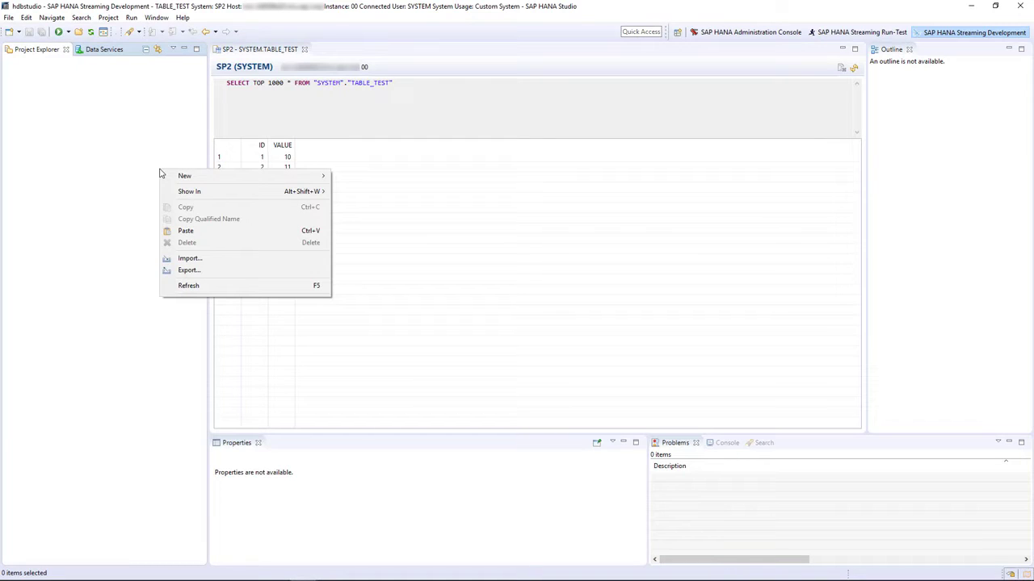
mouse_move(172, 175)
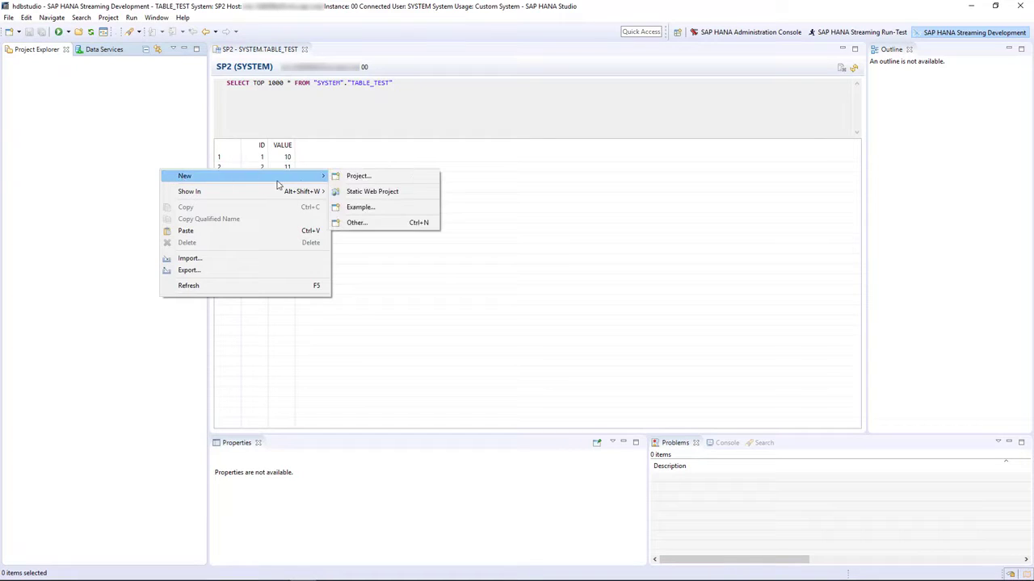
left_click(337, 223)
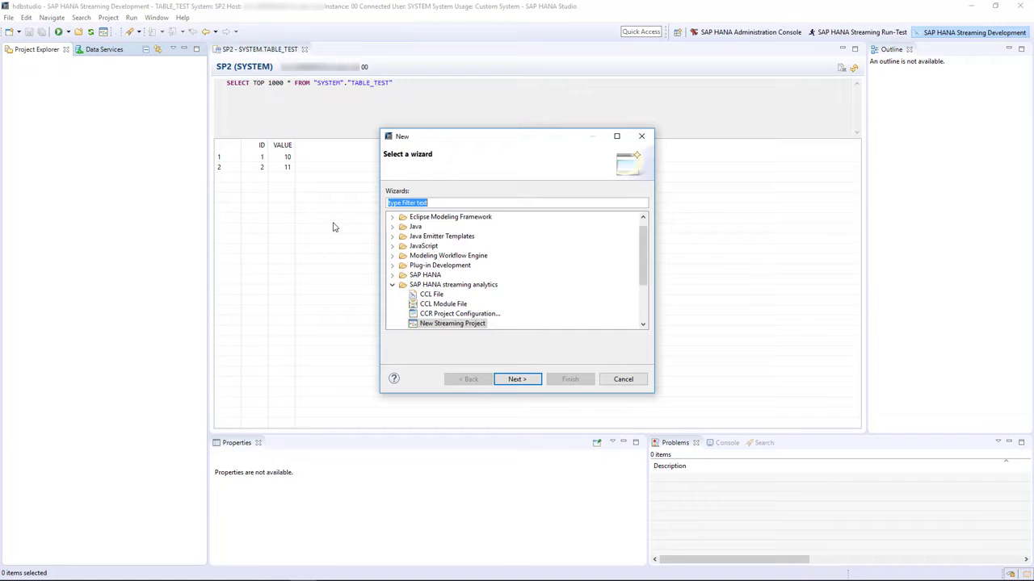
left_click(412, 324)
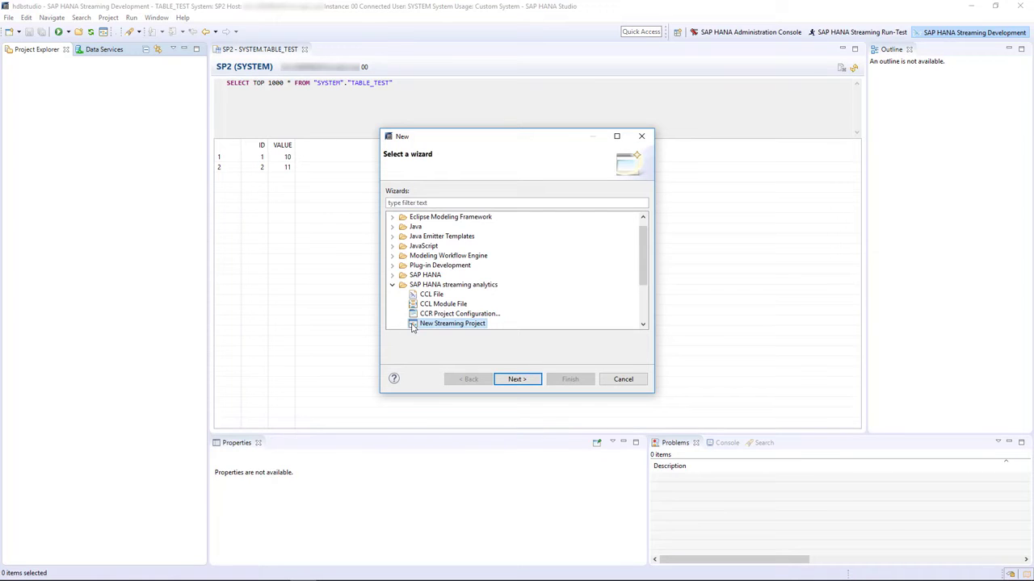
left_click(517, 379)
left_click(417, 190)
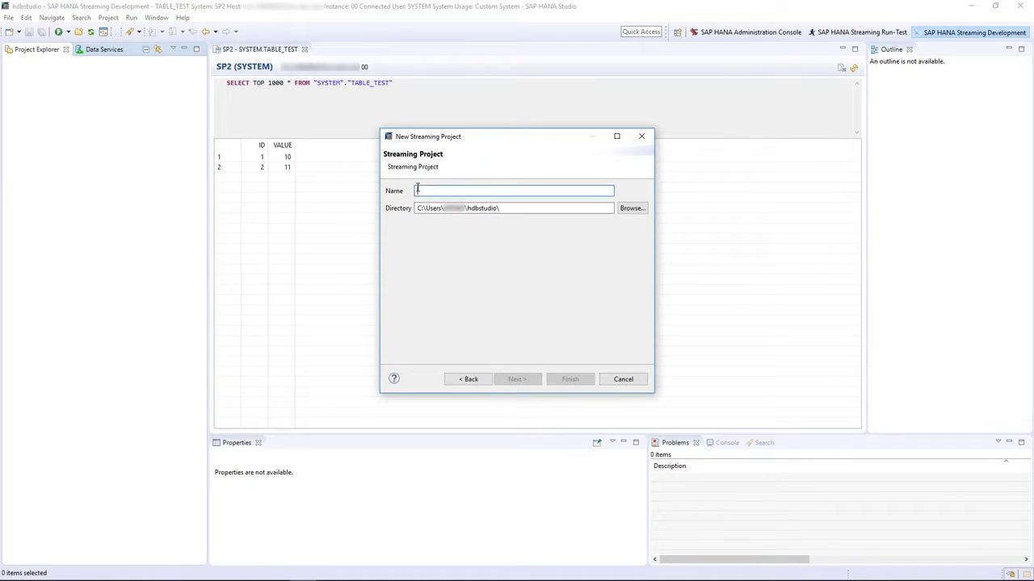
type("testproject")
left_click(557, 380)
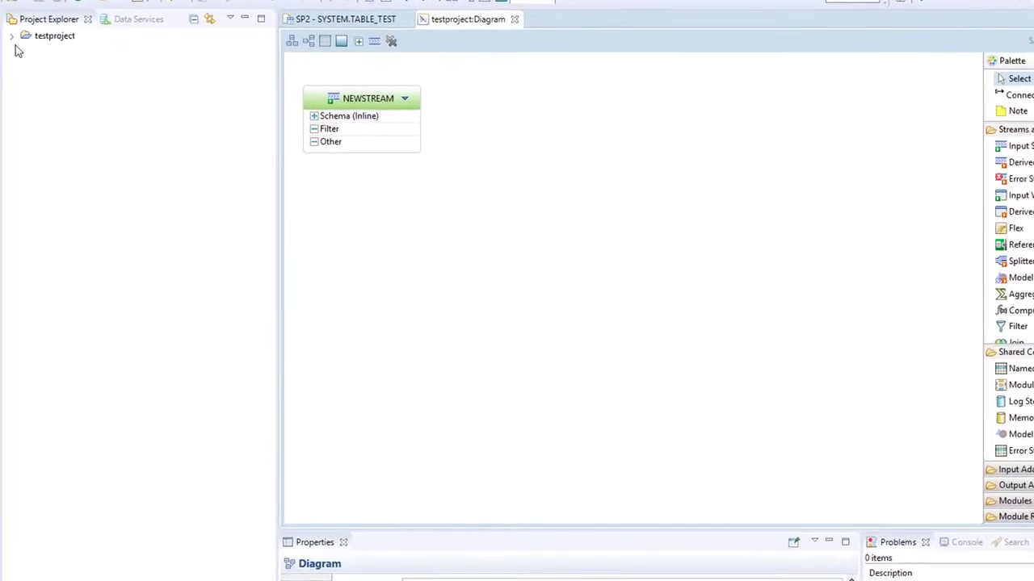
- Expand testproject and open its CCL, notation and configuration files to examine them
left_click(12, 37)
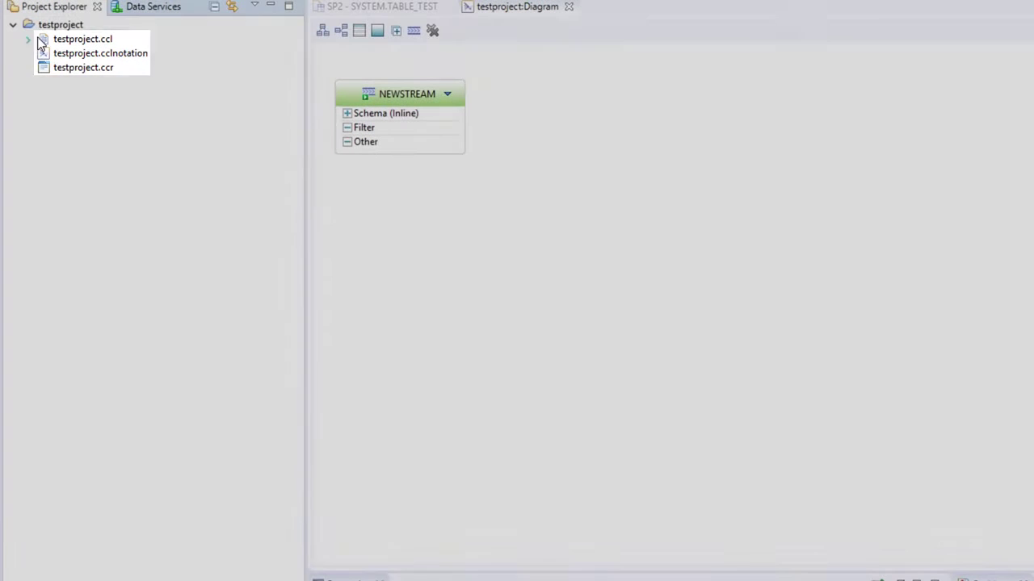
double_click(41, 38)
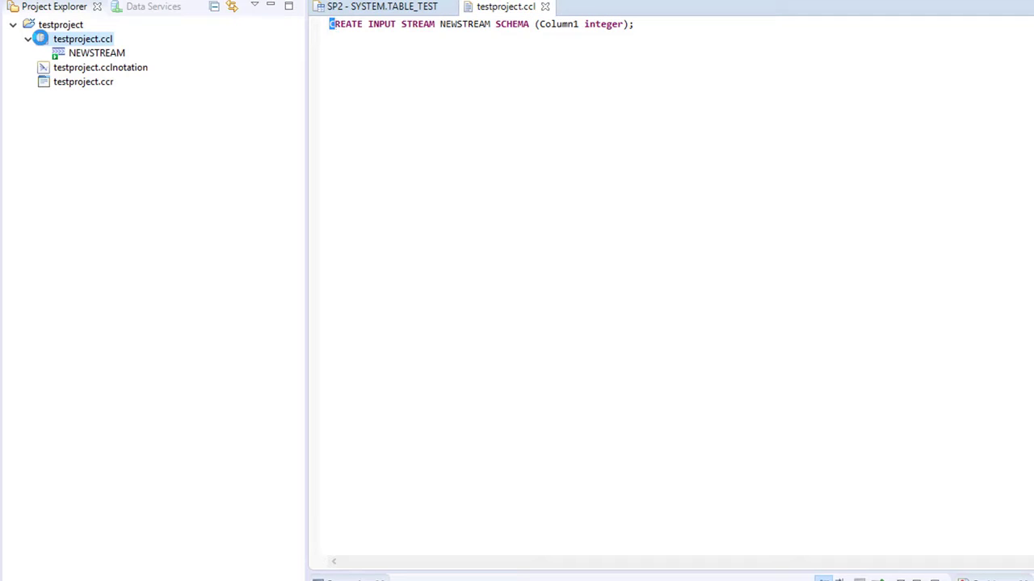
double_click(40, 68)
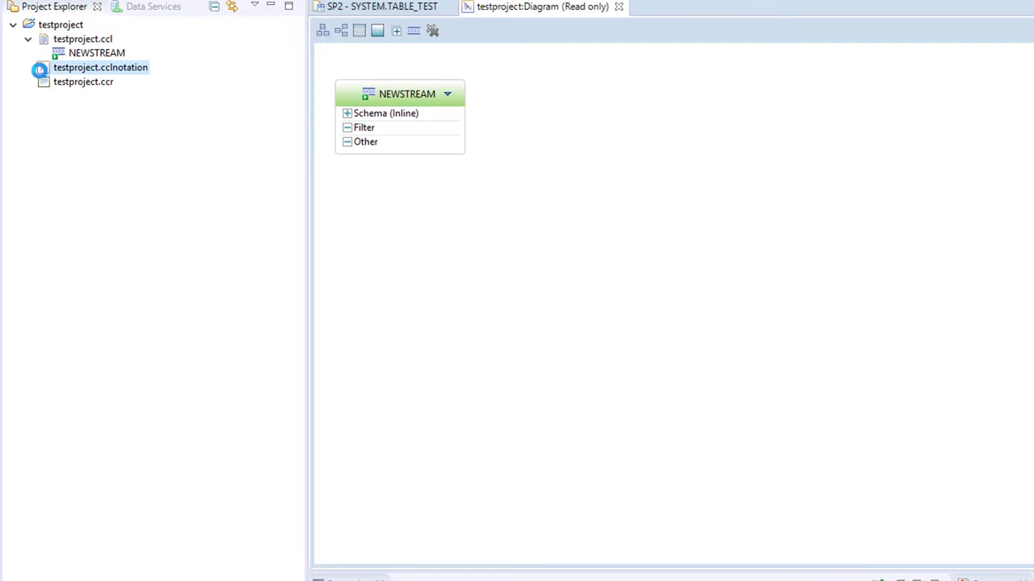
left_click(618, 6)
double_click(44, 83)
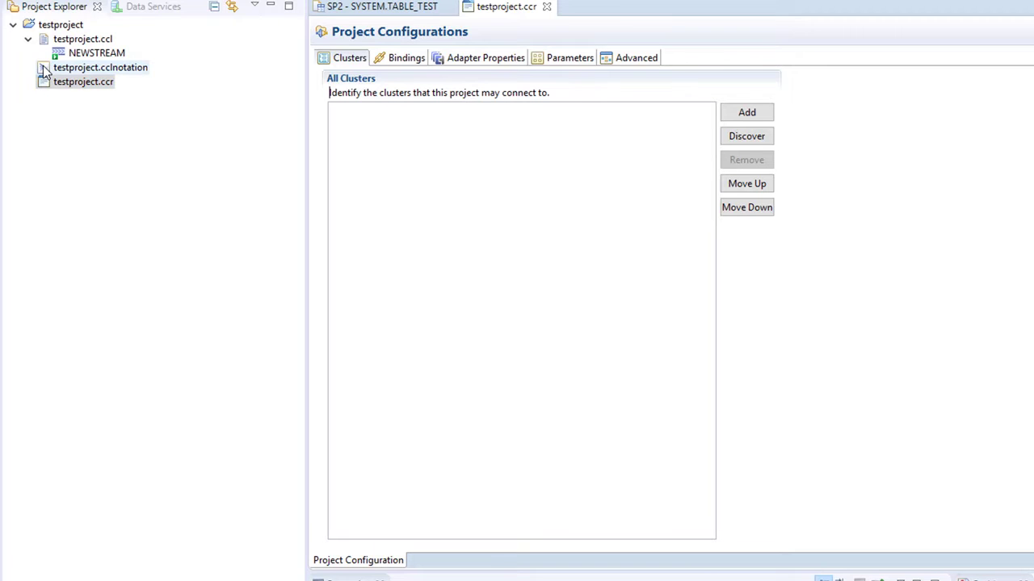
double_click(44, 69)
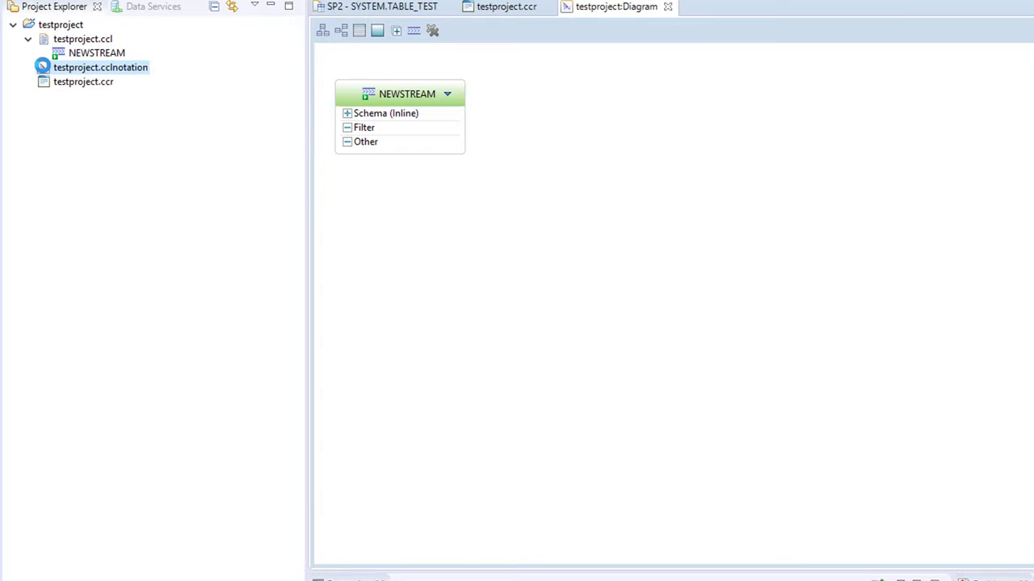
- Rename the NEWSTREAM input stream to INPUTSTREAM
double_click(388, 96)
type("INPU")
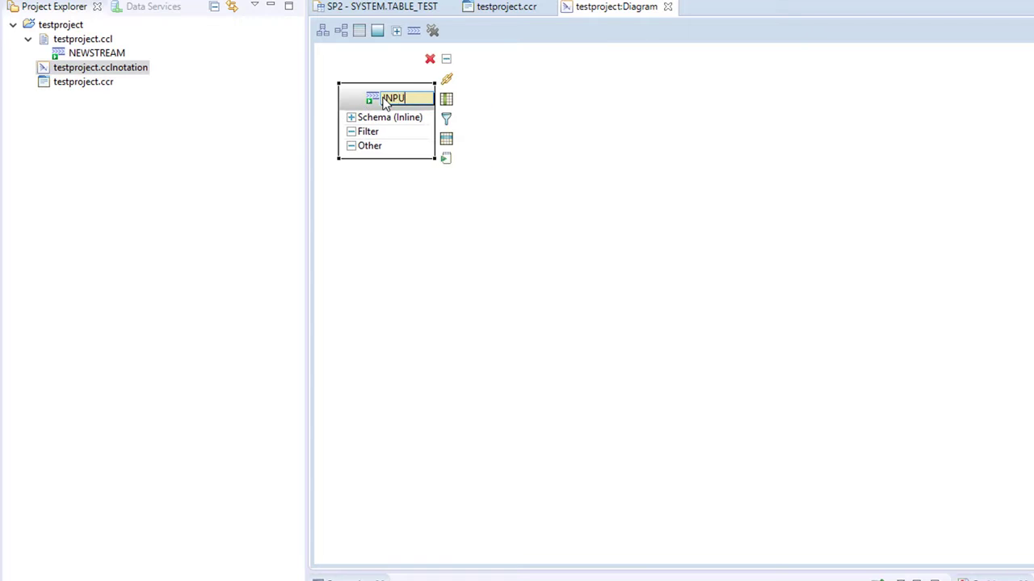
type("TSTREAM")
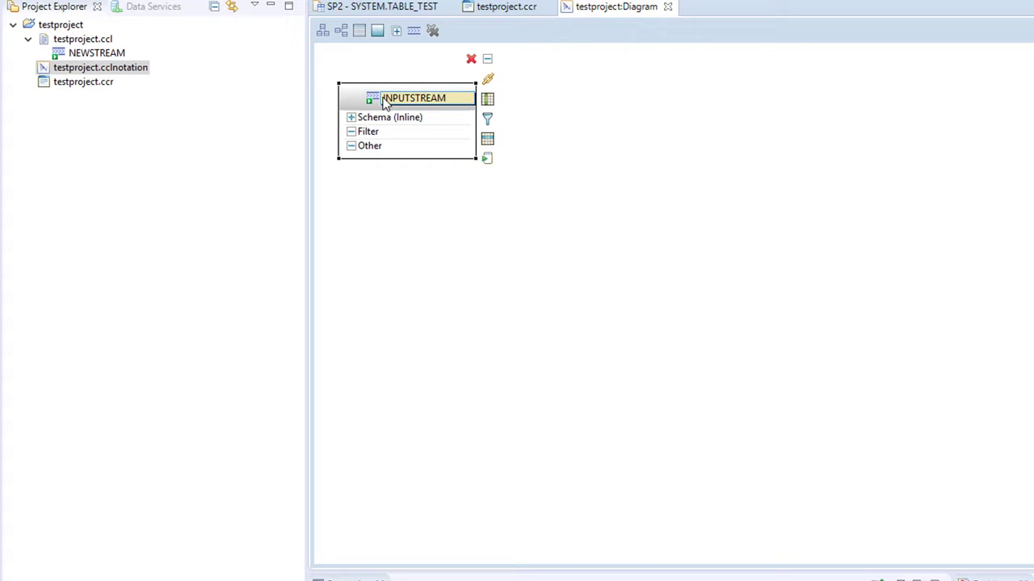
left_click(389, 200)
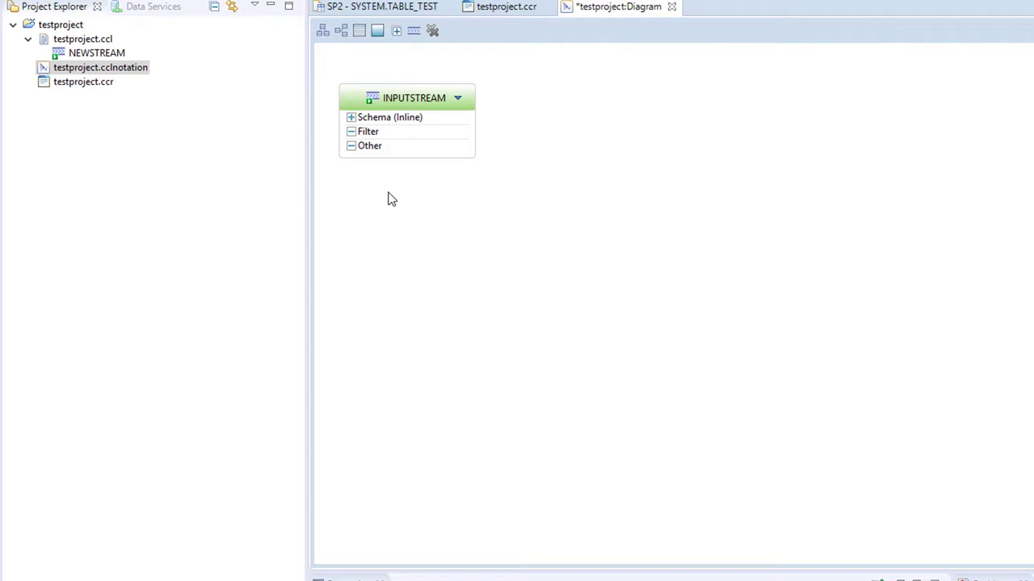
- Expand INPUTSTREAM's schema and rename its Column1 column to ID
left_click(365, 123)
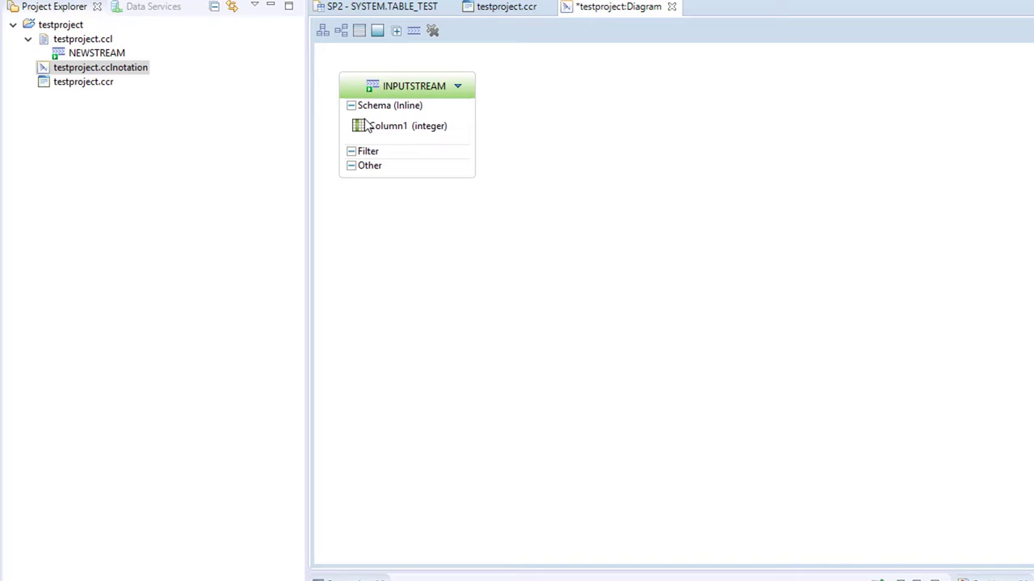
left_click(366, 125)
type("ID")
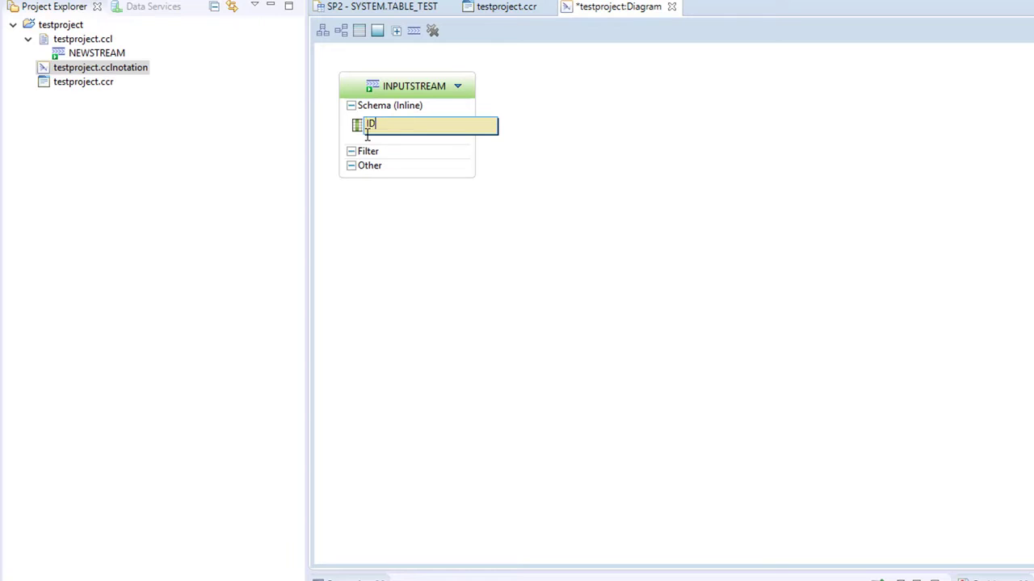
left_click(361, 211)
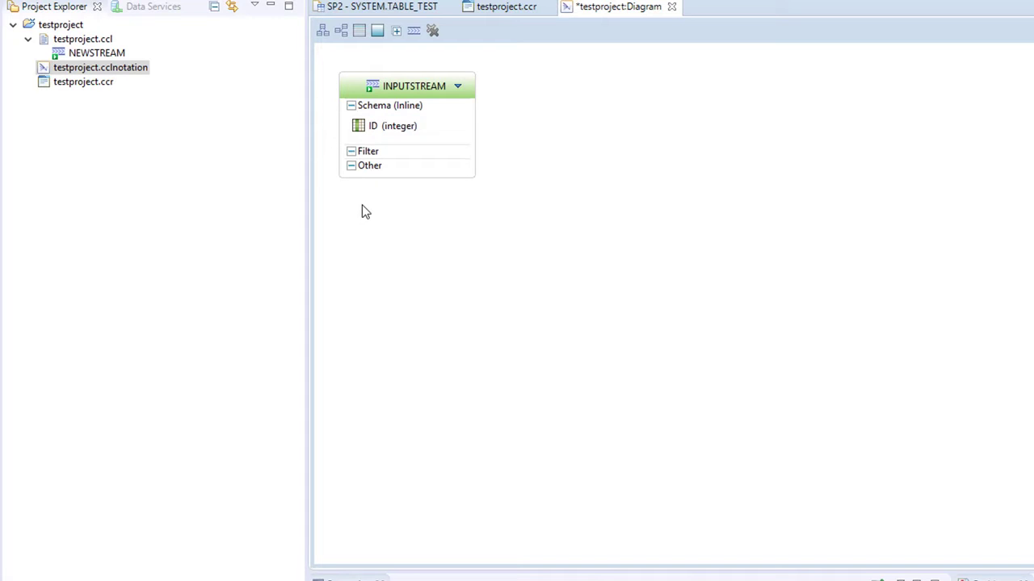
- Add a second column named VALUE to INPUTSTREAM's schema
left_click(416, 81)
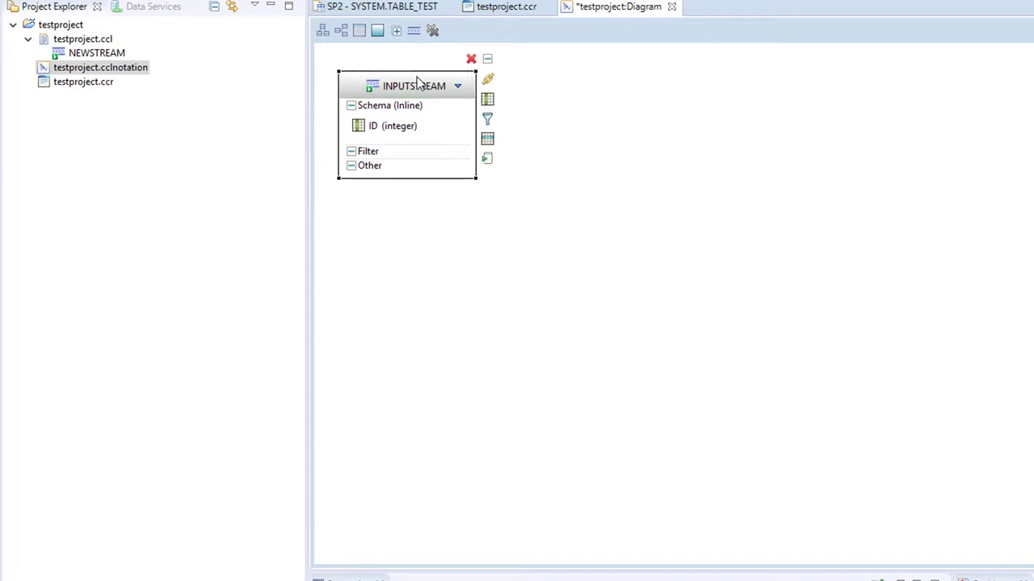
left_click(487, 99)
double_click(381, 144)
type("VALUE")
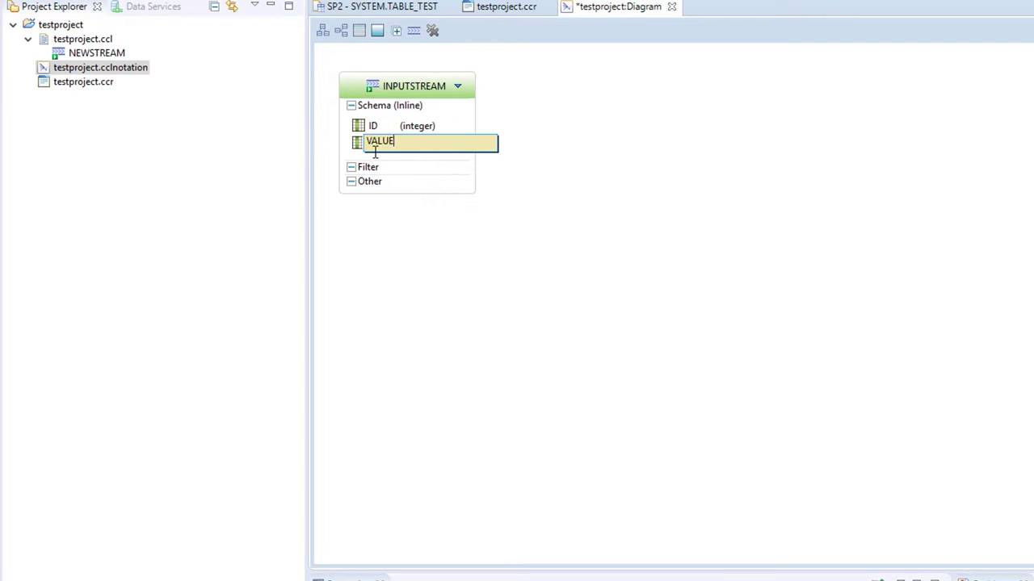
left_click(367, 217)
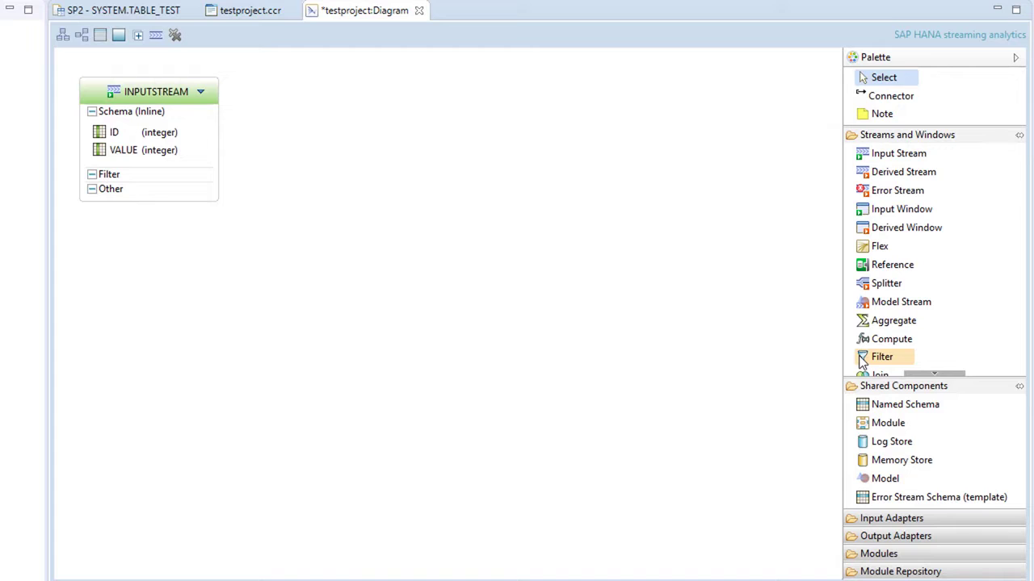
- Add a Filter element to the diagram and place it beside INPUTSTREAM
left_click(882, 357)
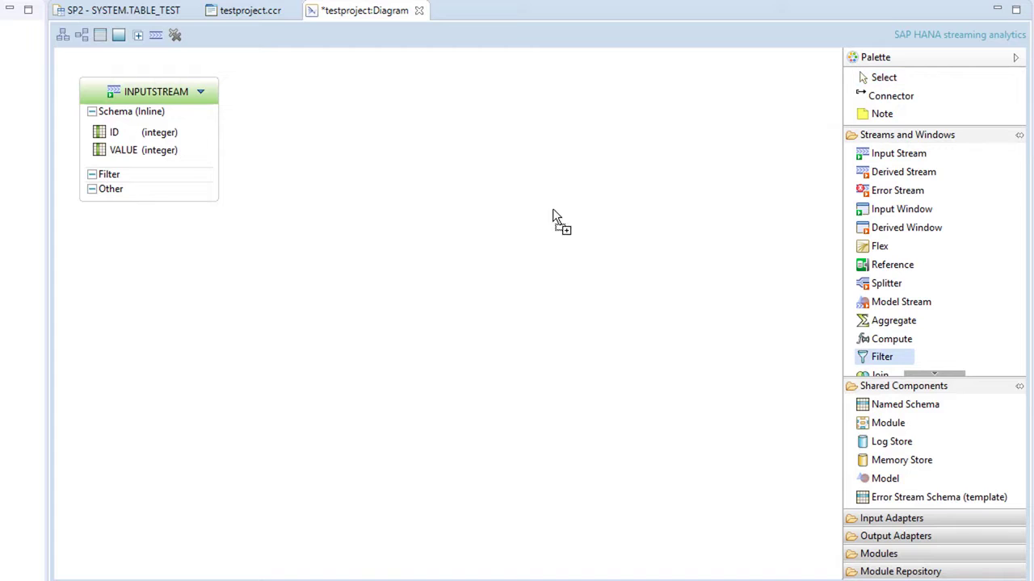
left_click(381, 161)
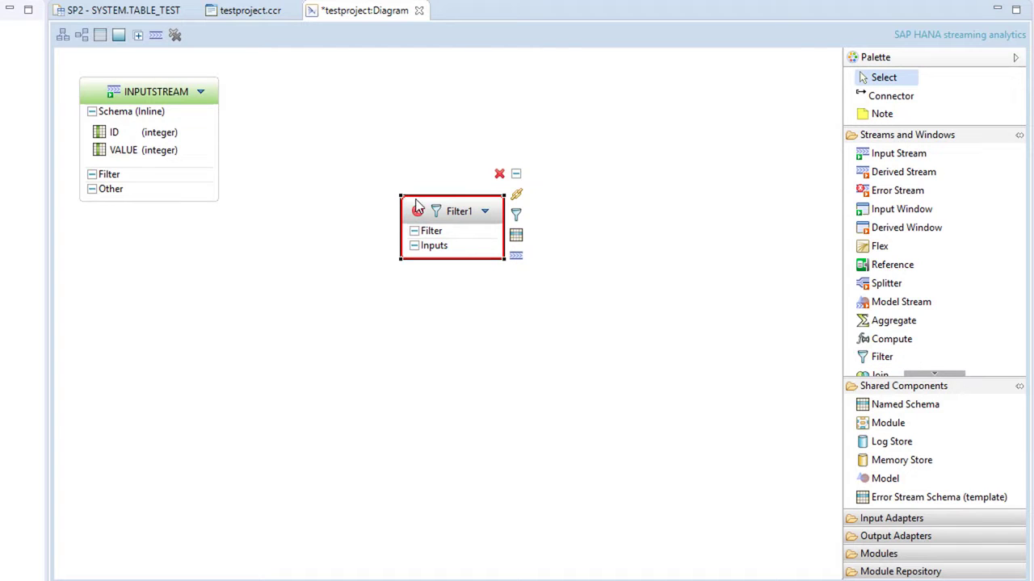
left_click_drag(415, 207, 338, 125)
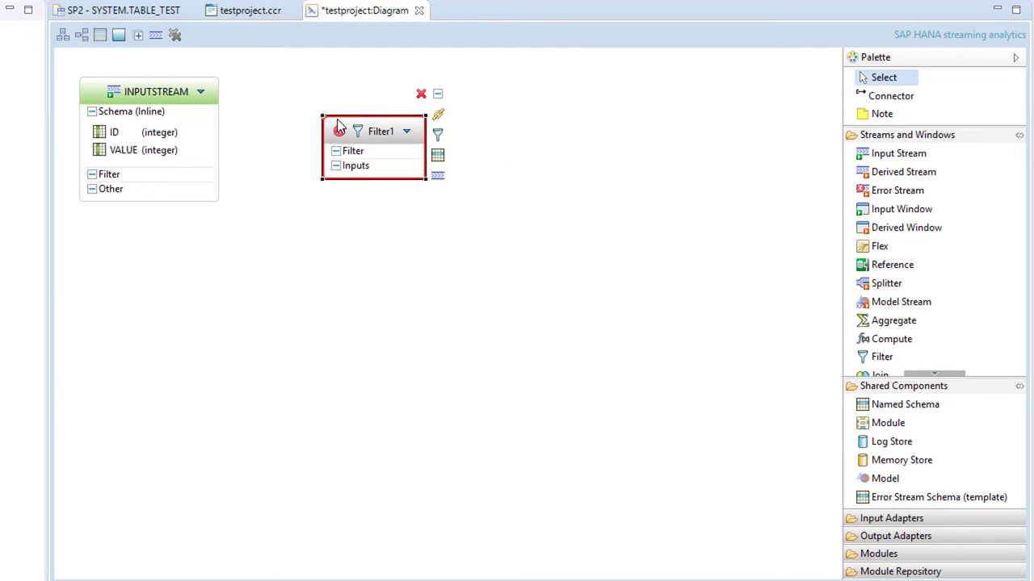
- Rename the filter element to FilterOutData
left_click(374, 132)
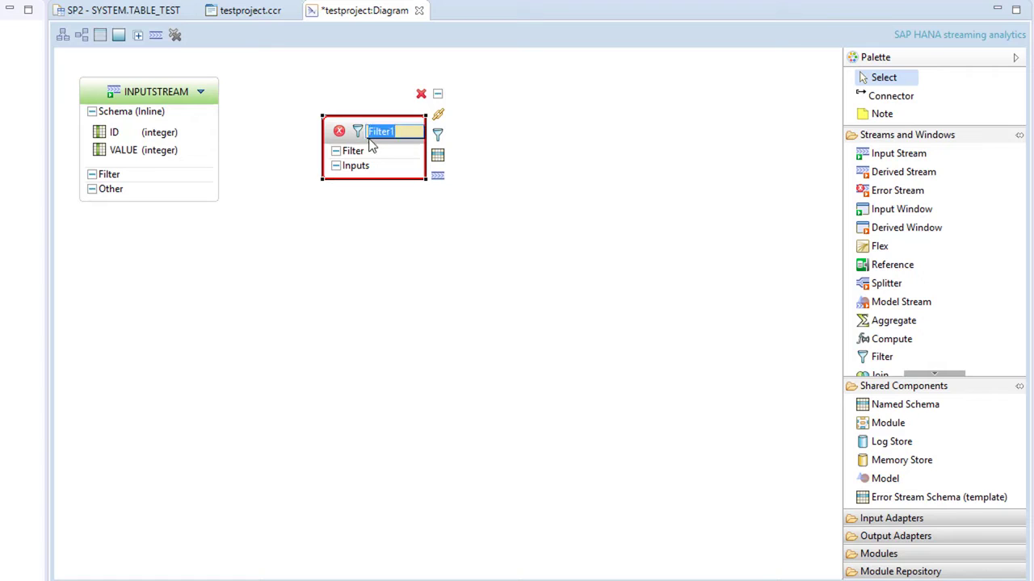
type("Filter")
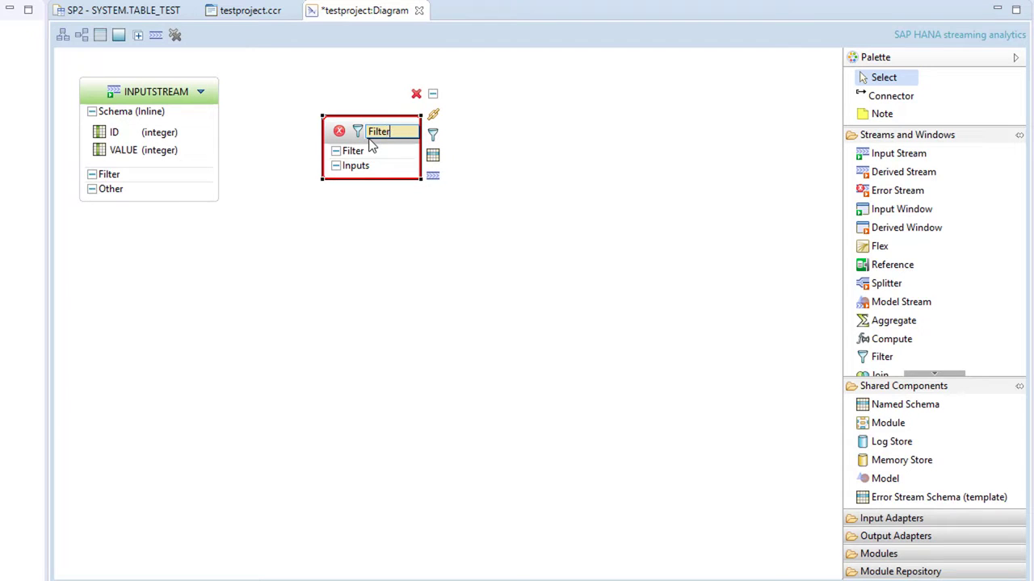
type("OutData")
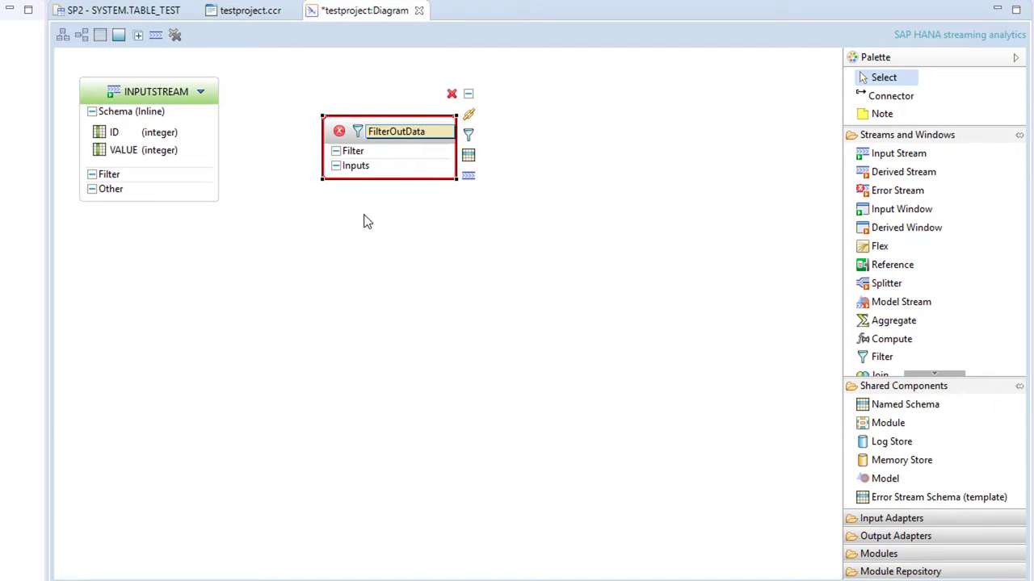
left_click(363, 222)
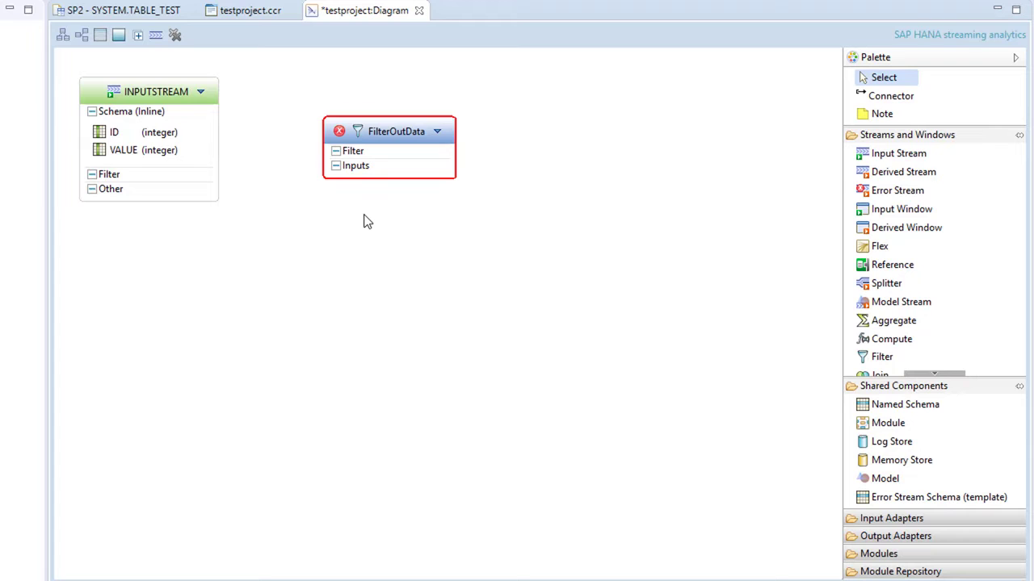
- Connect INPUTSTREAM to FilterOutData with a connector
left_click(888, 95)
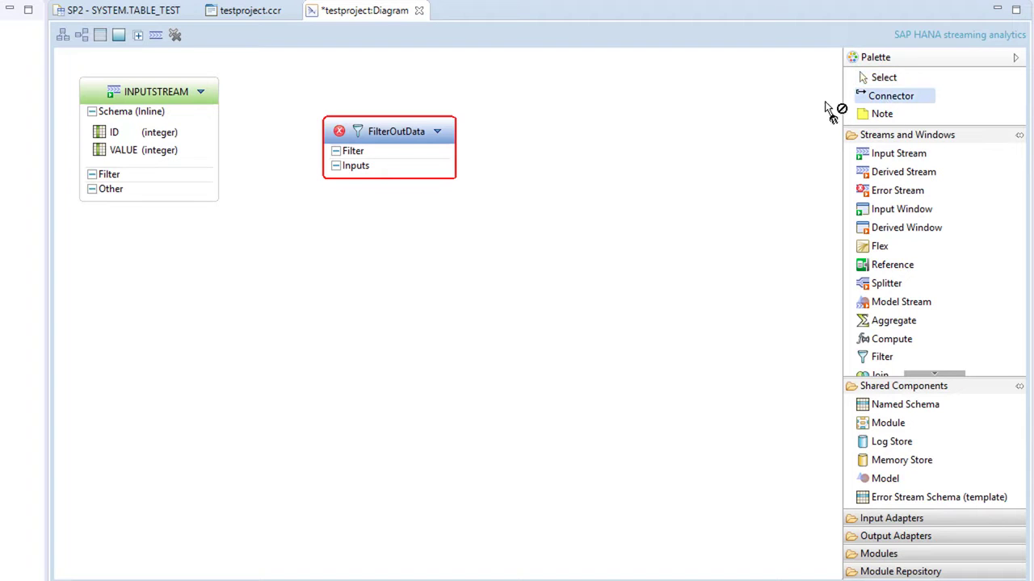
left_click(202, 127)
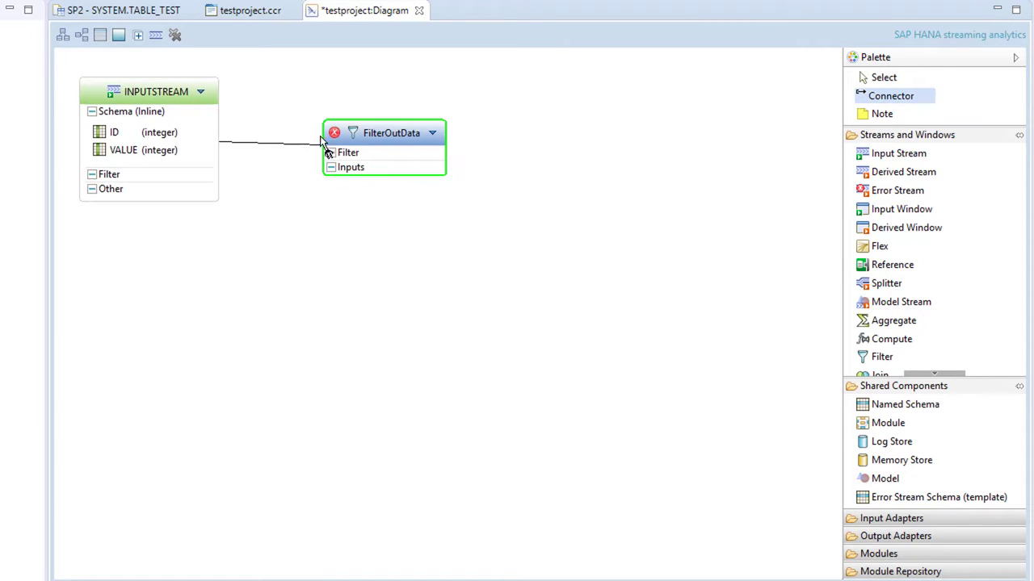
left_click(340, 139)
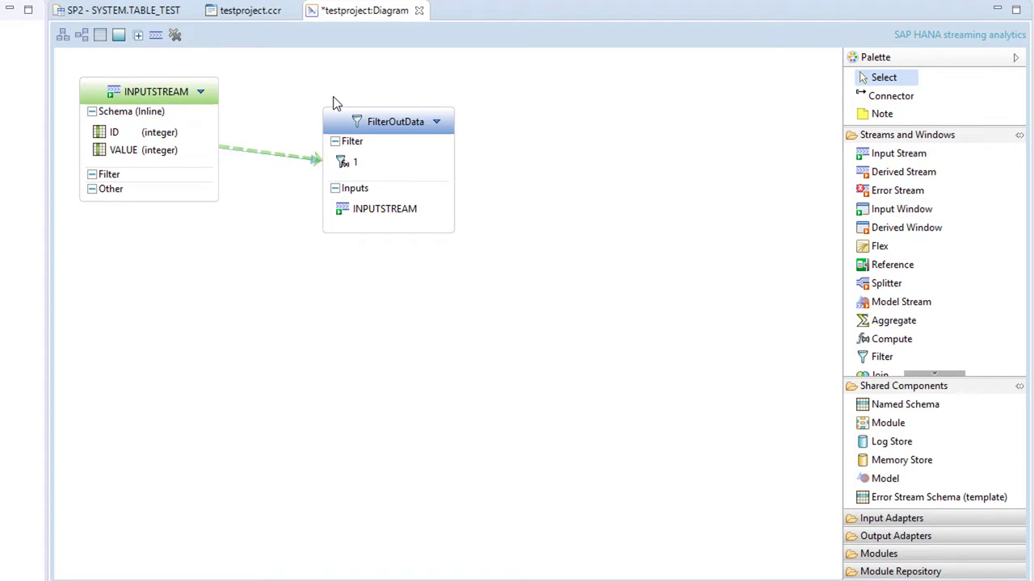
- Delete the connection between INPUTSTREAM and FilterOutData
left_click(271, 157)
key("Delete")
left_click(557, 380)
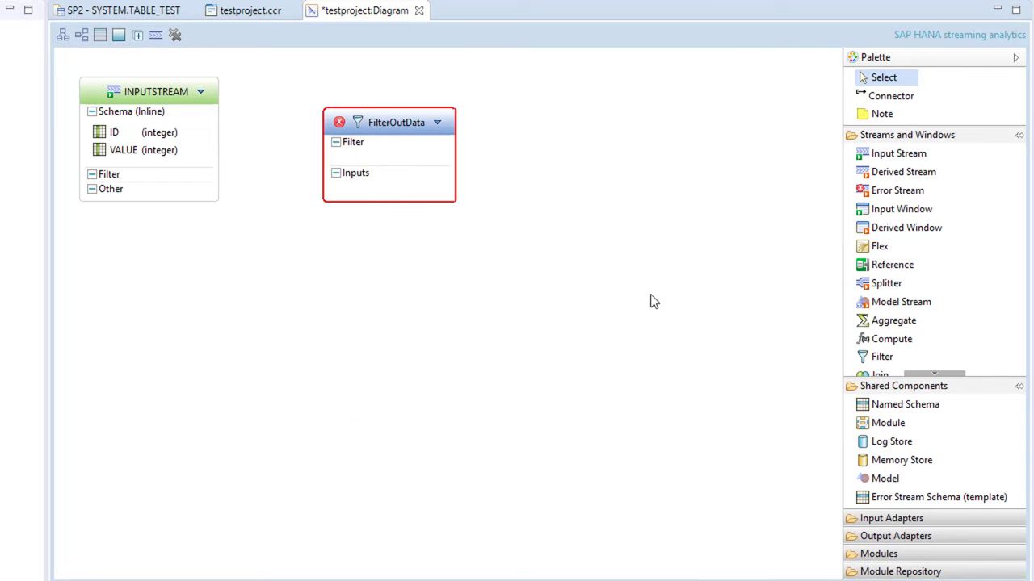
- Try connecting FilterOutData back to INPUTSTREAM, then undo the connection deletion
left_click(891, 95)
left_click(403, 123)
left_click(192, 103)
left_click(44, 7)
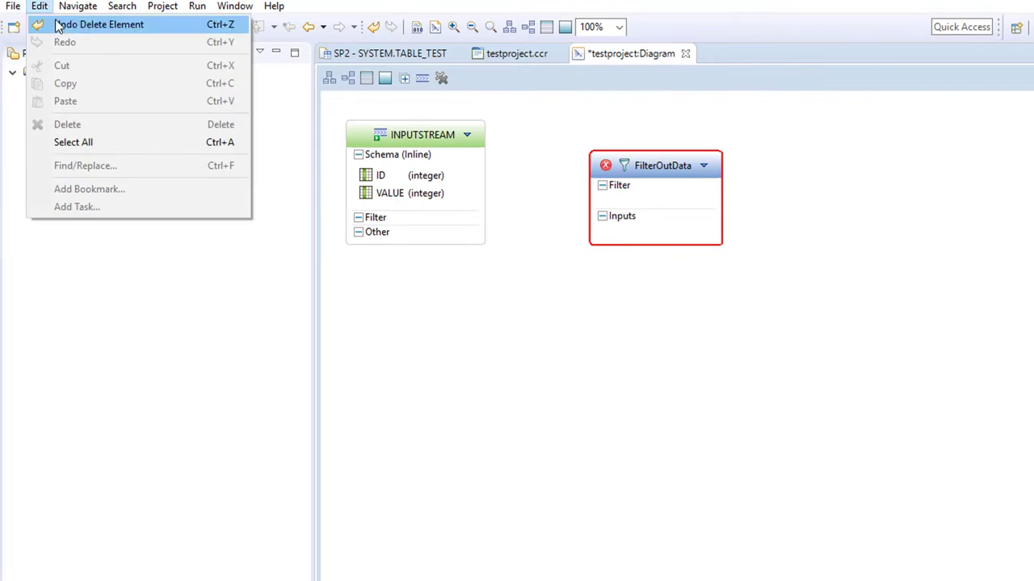
left_click(89, 24)
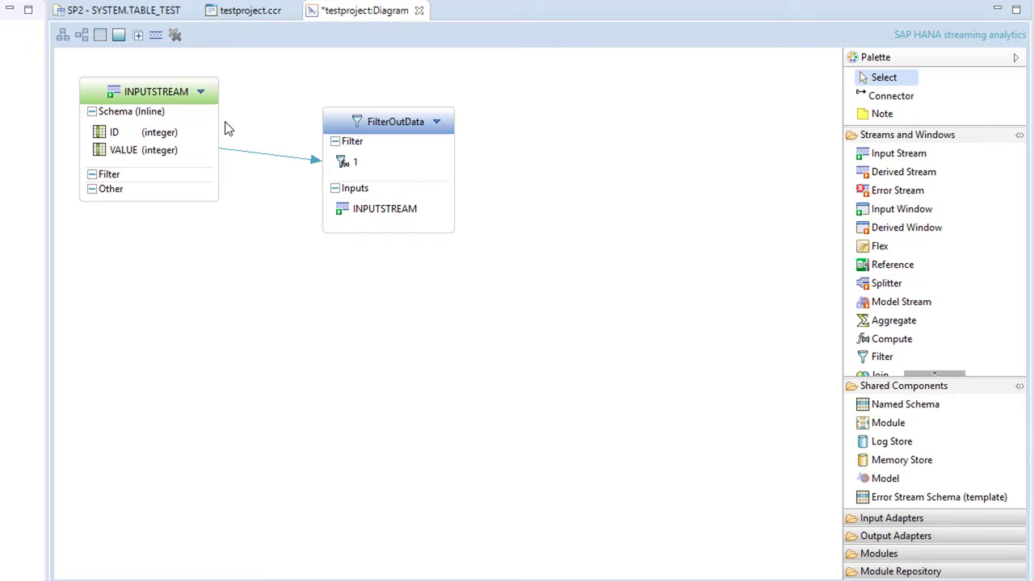
- Set the FilterOutData filter expression to INPUTSTREAM.VALUE > 20
double_click(344, 165)
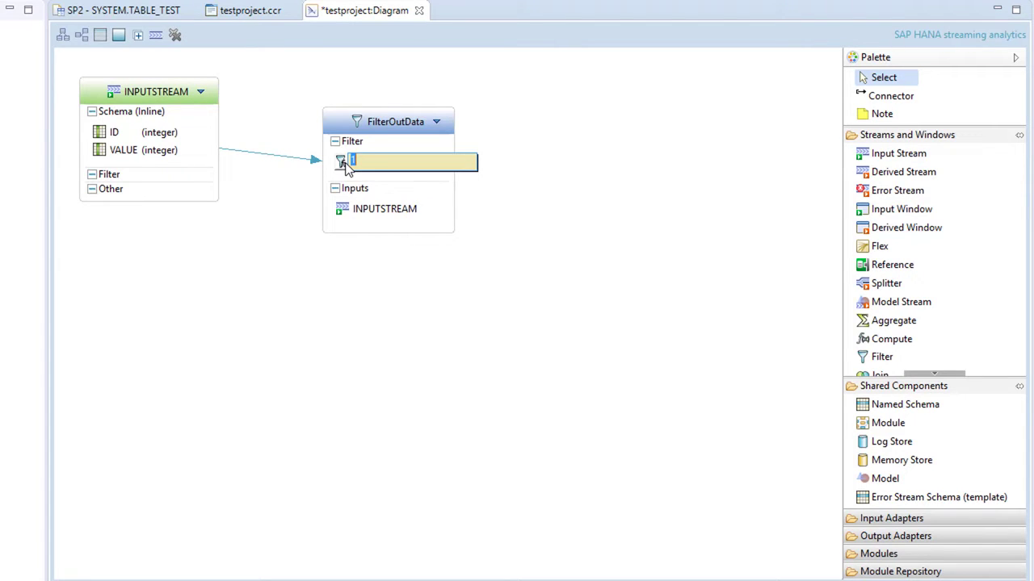
key("ctrl+space")
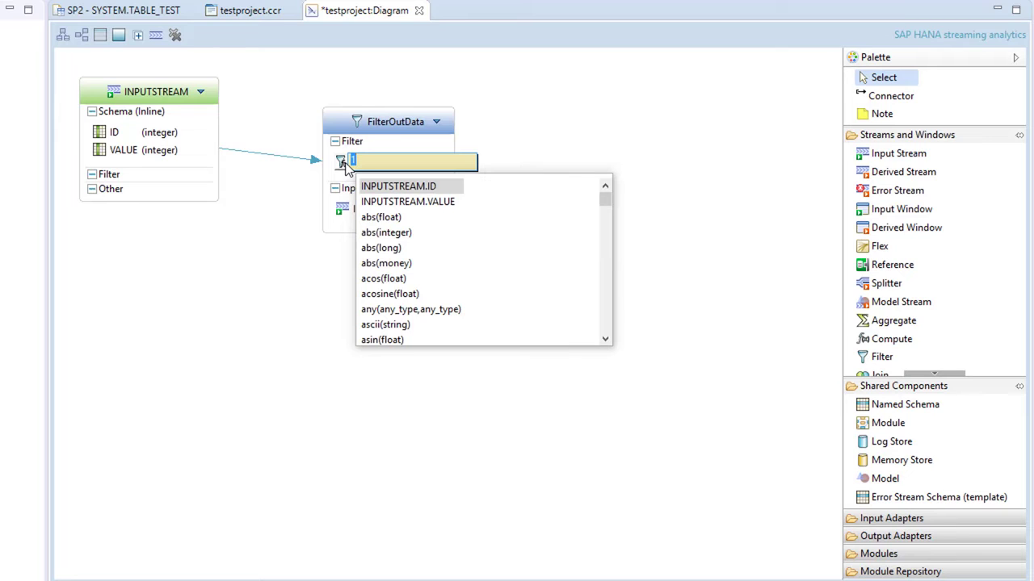
double_click(363, 202)
type("> 20")
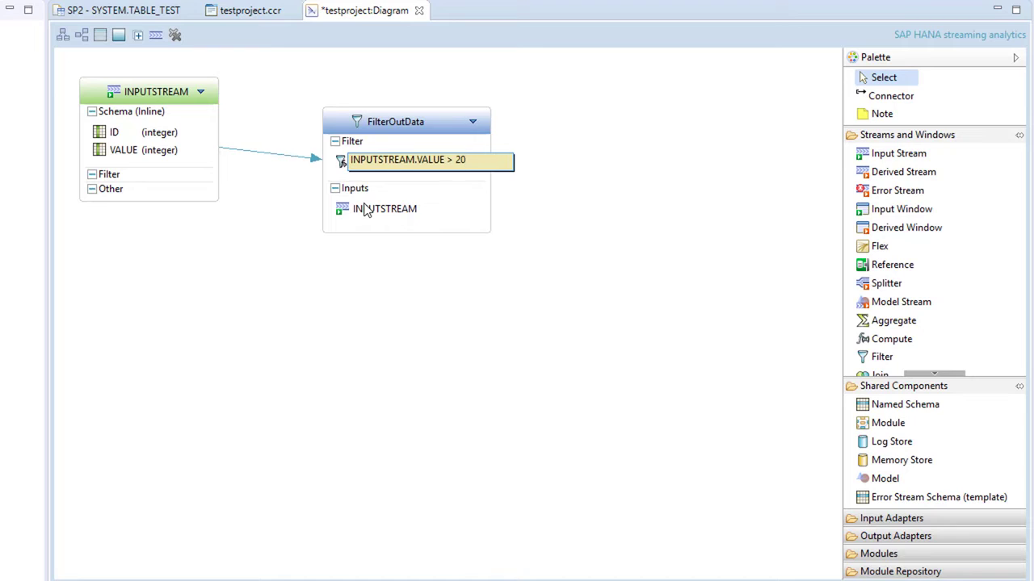
key("Return")
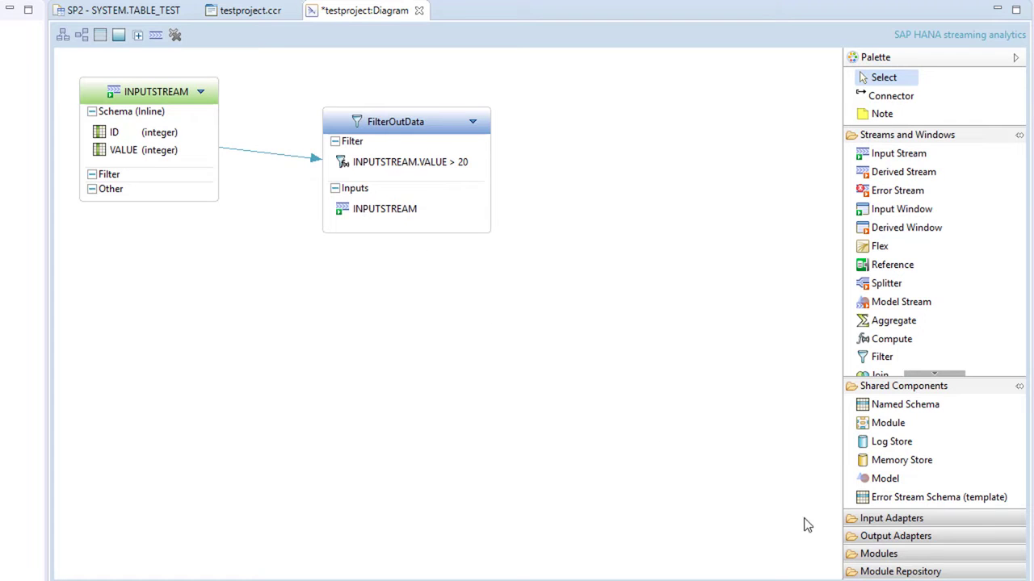
- Add a HANA Output adapter to the diagram to the right of FilterOutData
left_click(888, 536)
left_click(862, 361)
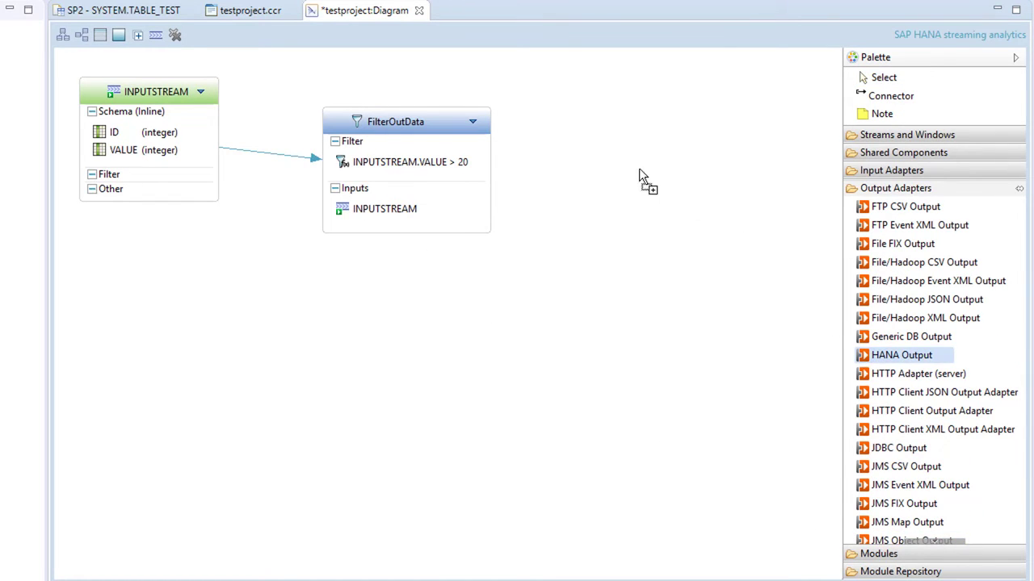
left_click(581, 158)
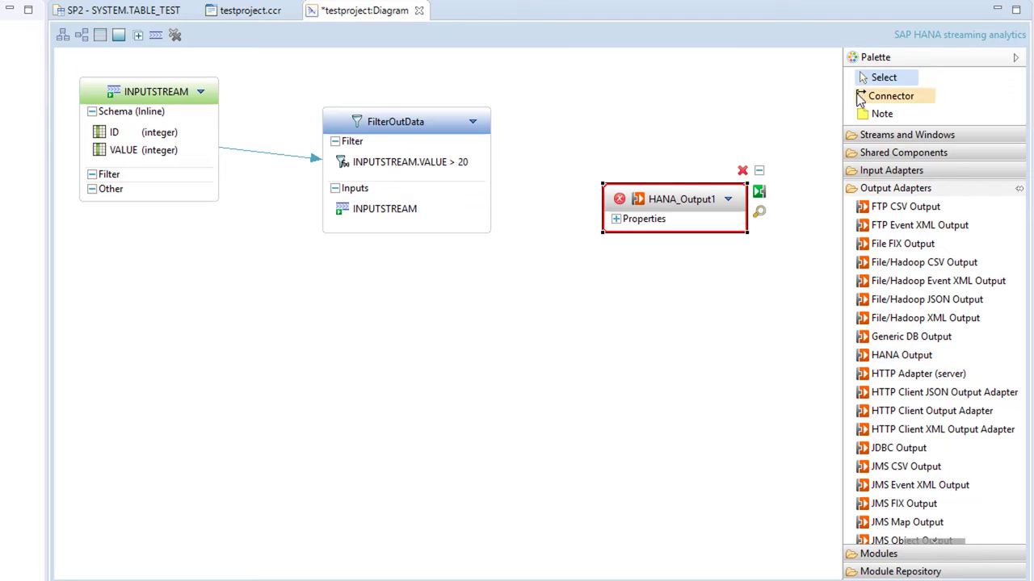
- Connect the HANA_Output1 adapter to FilterOutData with a connector
left_click(889, 96)
left_click(664, 200)
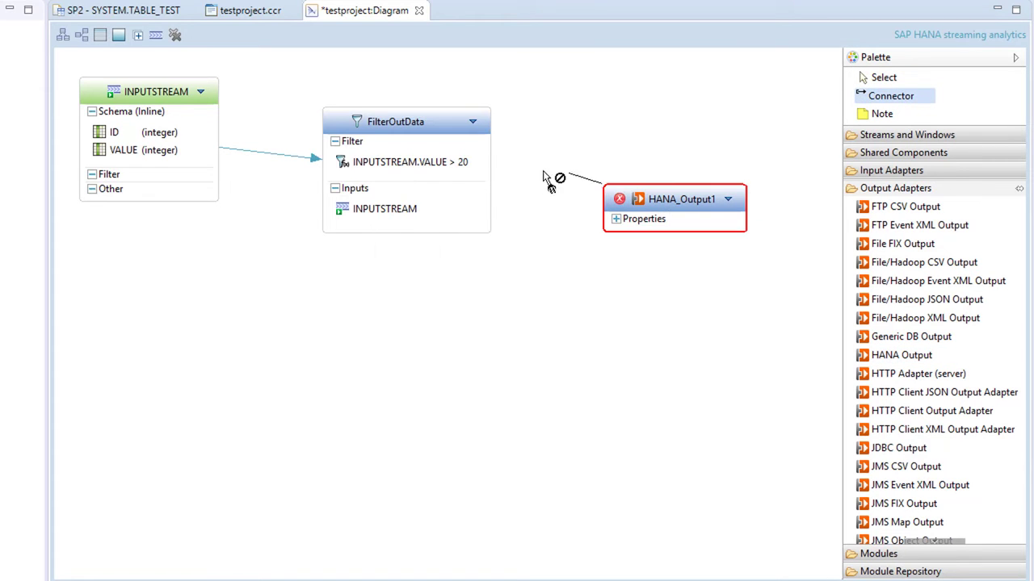
left_click(475, 166)
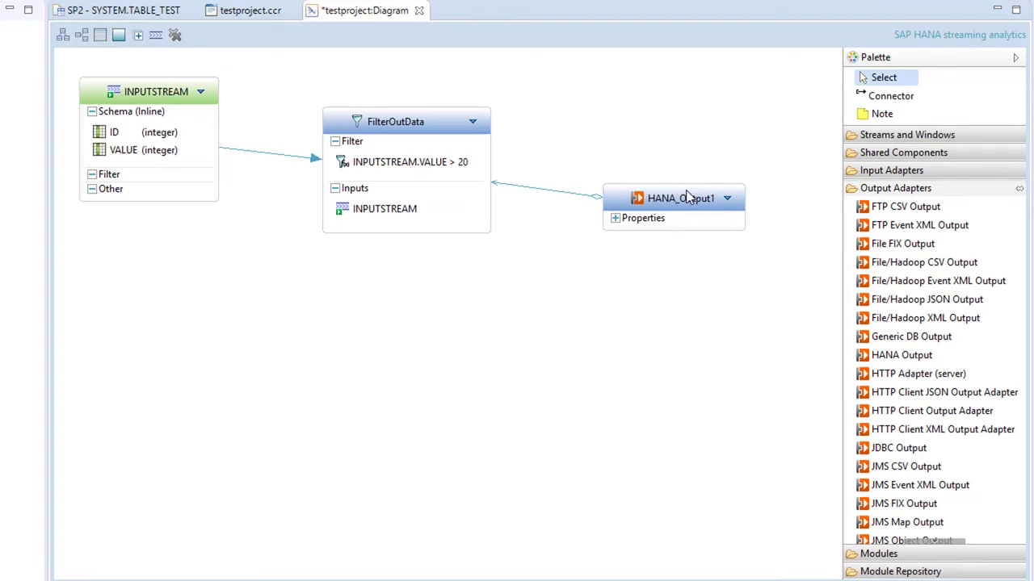
left_click(727, 199)
mouse_move(781, 211)
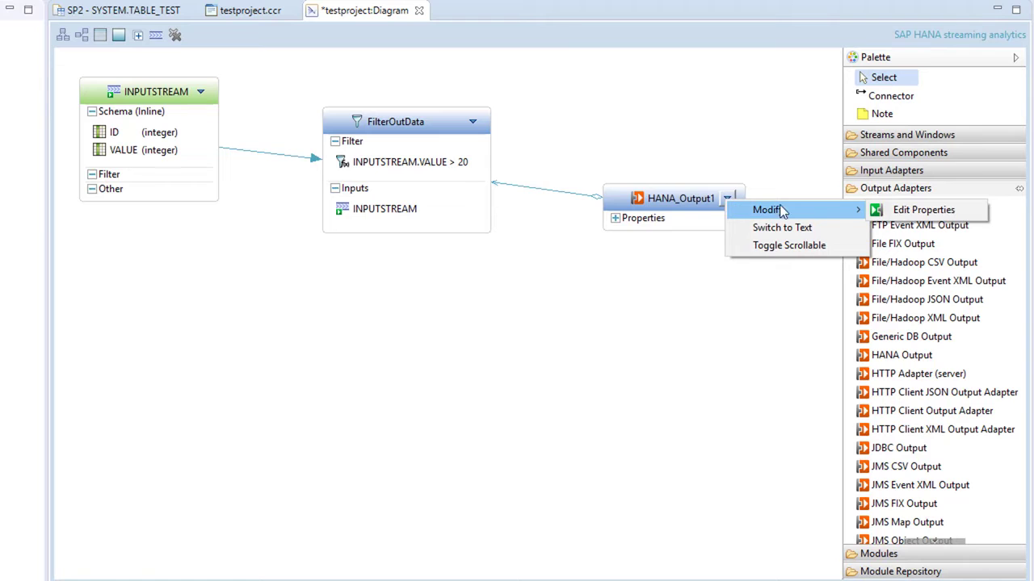
left_click(881, 209)
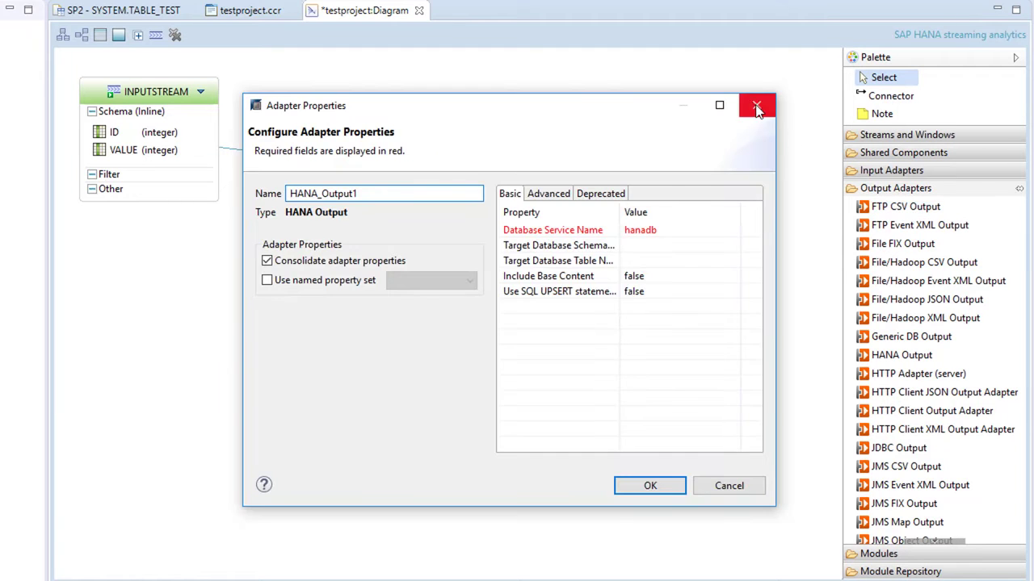
left_click(758, 107)
- Open HANA_Output1's adapter properties and set the Target Database Schema Name to SYSTEM
mouse_move(702, 195)
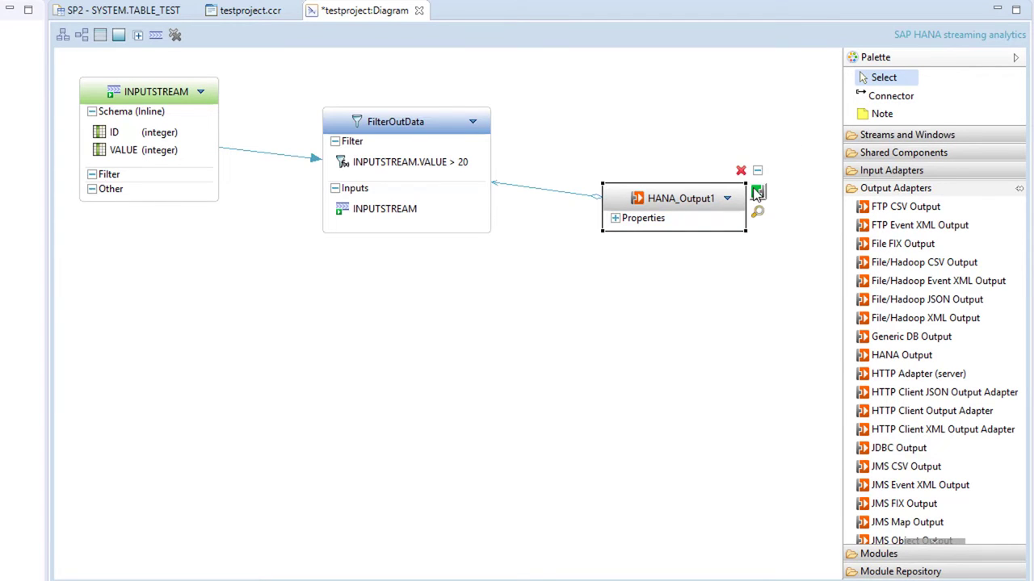
left_click(757, 192)
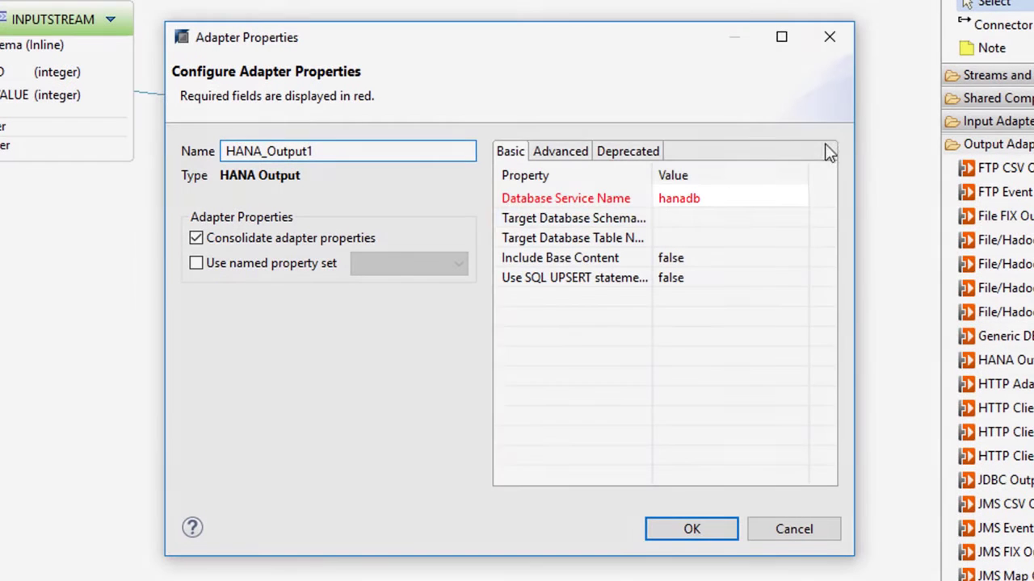
left_click(795, 220)
left_click(797, 218)
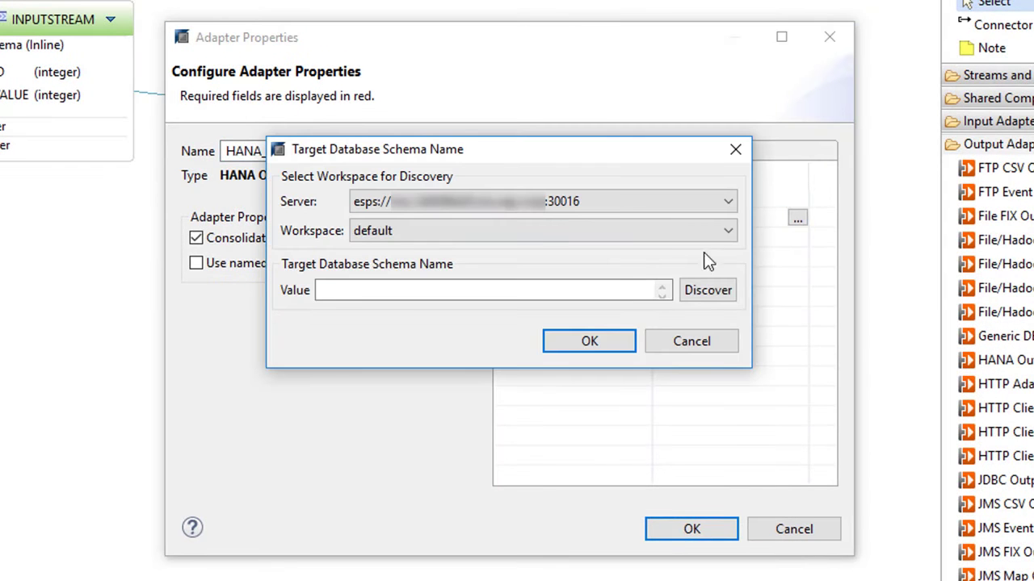
left_click(621, 289)
type("SYSTEM")
left_click(611, 342)
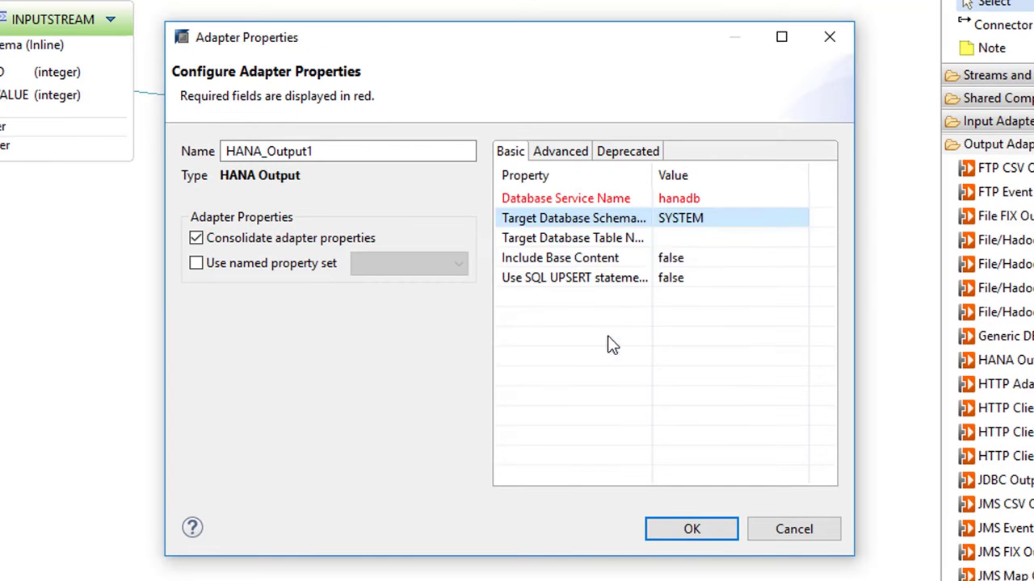
- Set the Target Database Table Name to TABLE_TEST and confirm the adapter properties
left_click(663, 240)
type("TABLE_TEST")
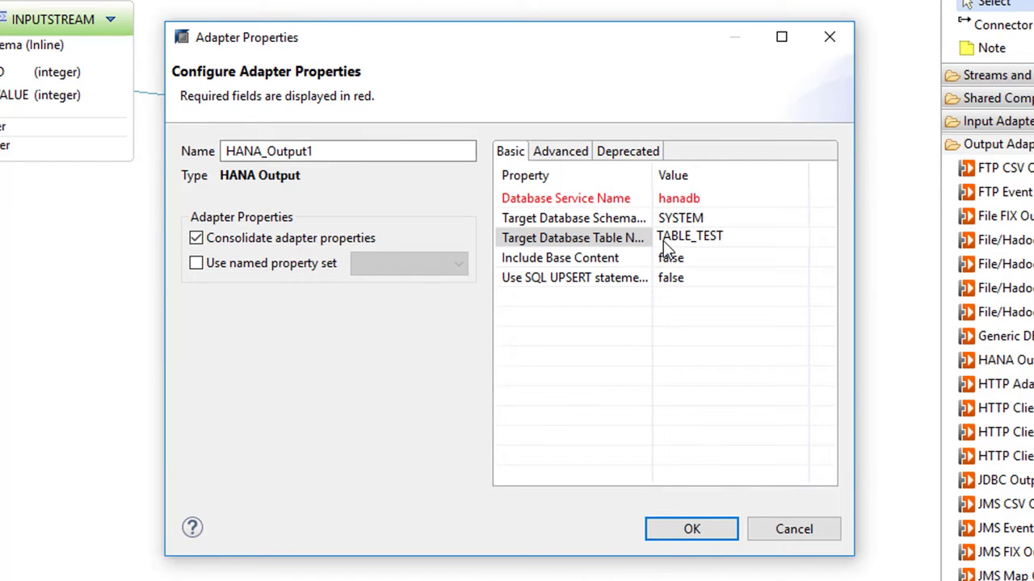
left_click(661, 530)
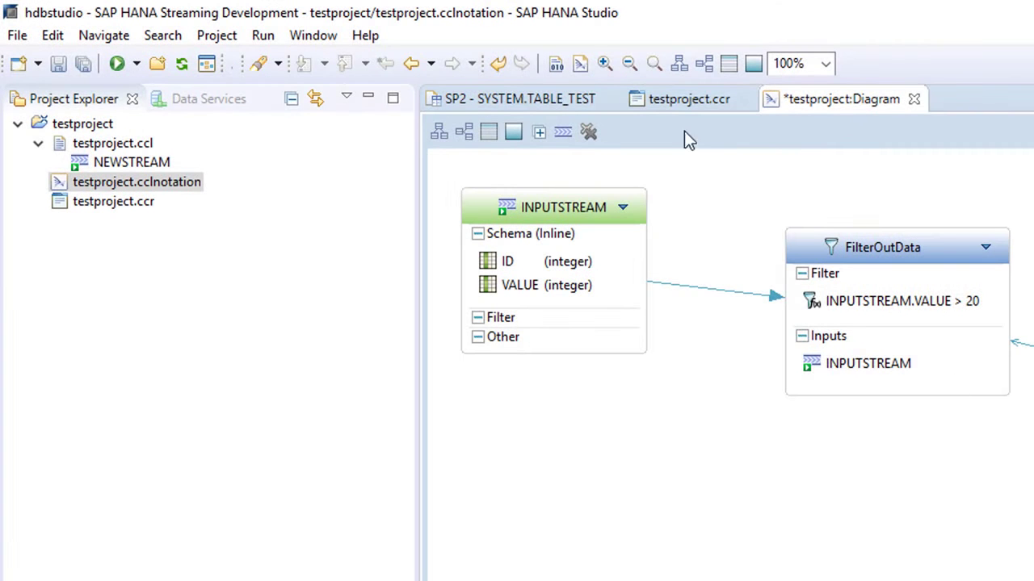
- Compile the streaming project and run it on the streaming server
left_click(557, 67)
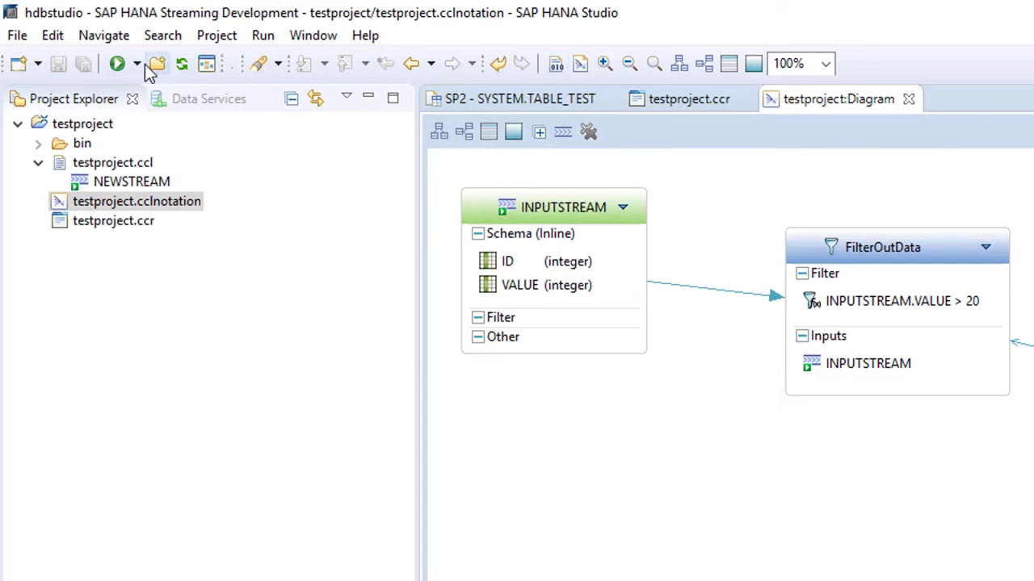
left_click(117, 64)
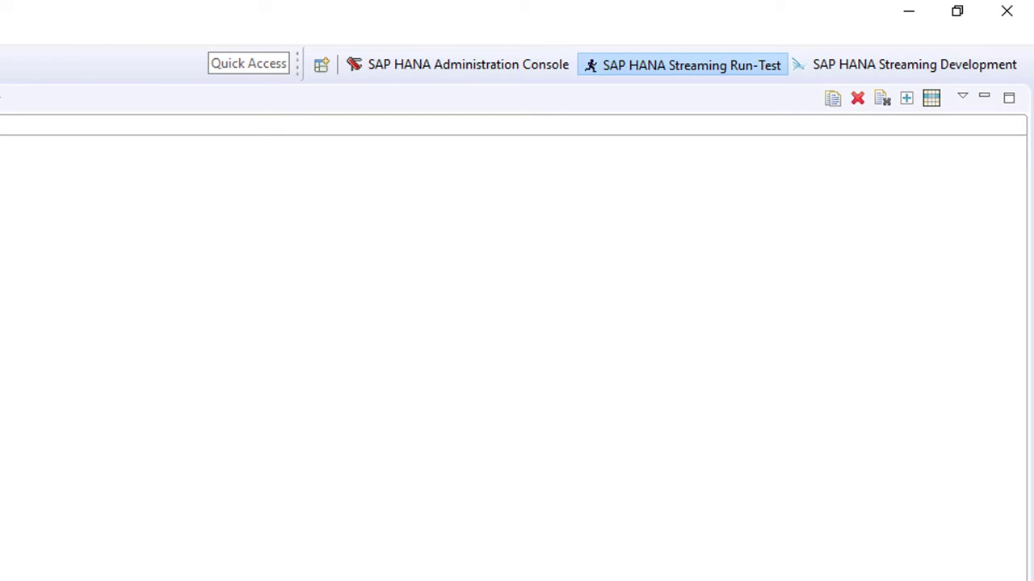
- Expand FilterOutData in the server view and open the FilterOutData and INPUTSTREAM stream views
left_click(72, 99)
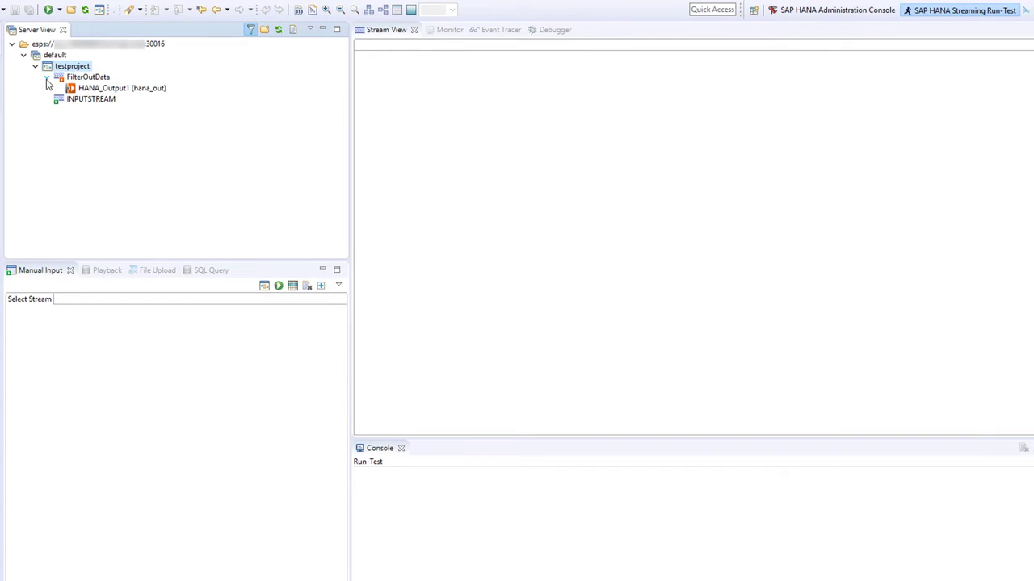
double_click(77, 77)
double_click(69, 98)
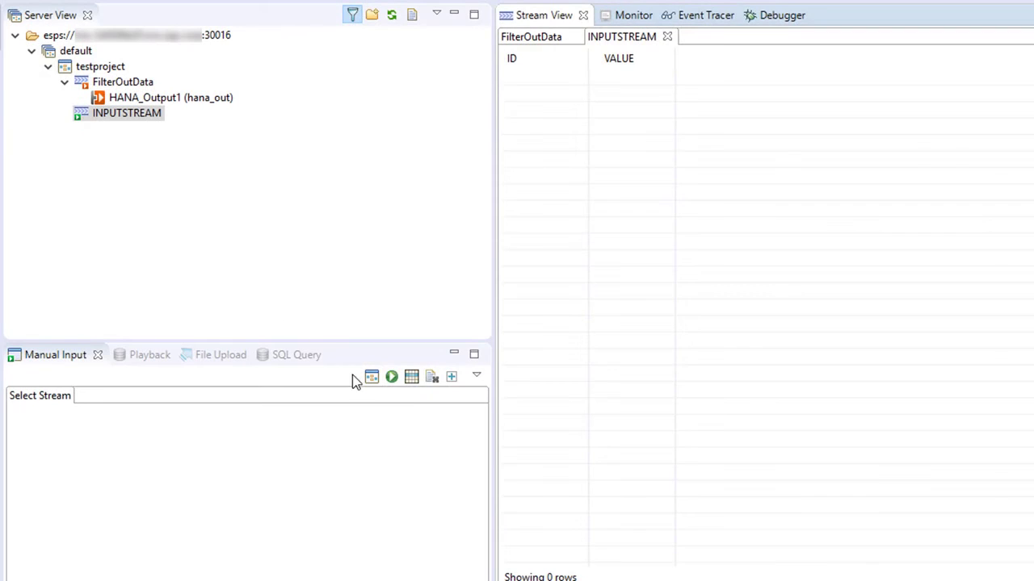
- Select INPUTSTREAM of testproject as the stream for manual input
left_click(370, 376)
left_click(551, 215)
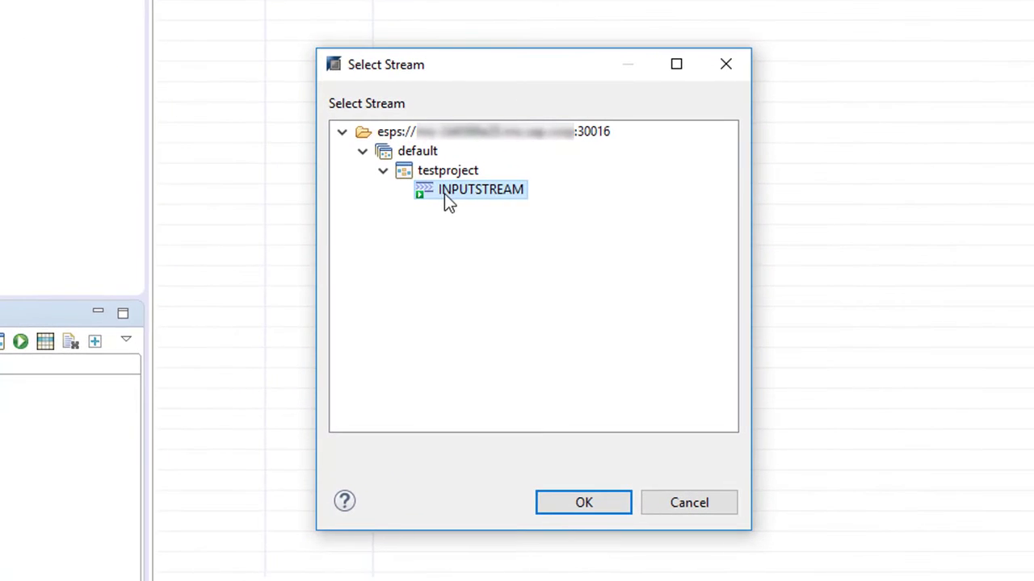
left_click(660, 509)
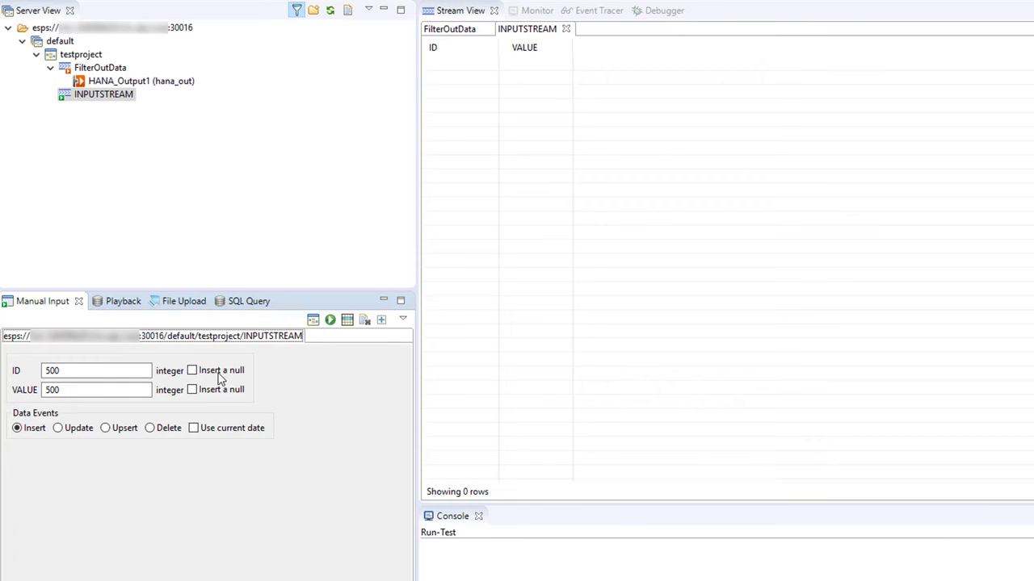
- Publish a manual input event with ID 3 and VALUE 9 to INPUTSTREAM
double_click(146, 367)
type("3")
double_click(136, 390)
type("9")
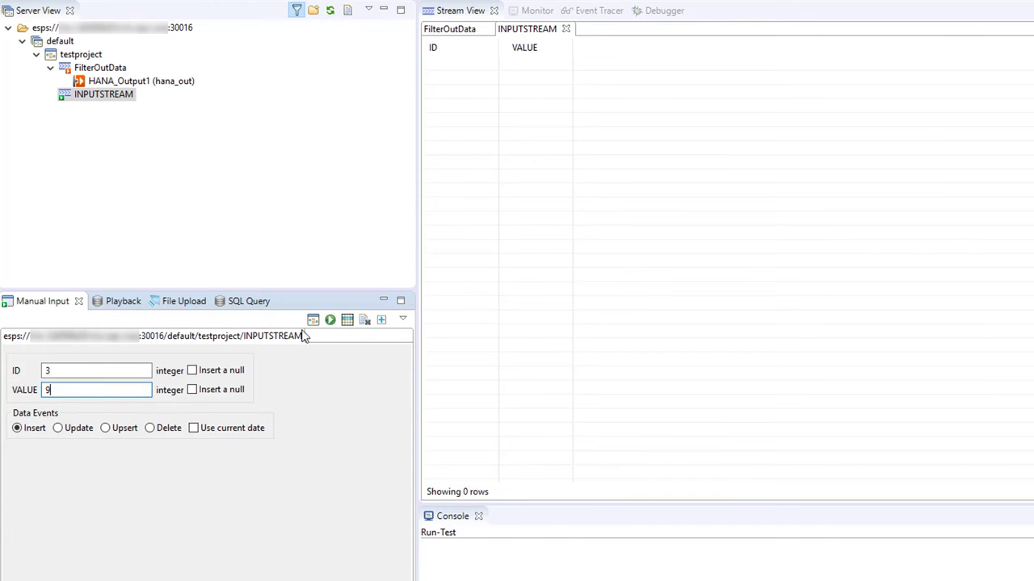
left_click(330, 320)
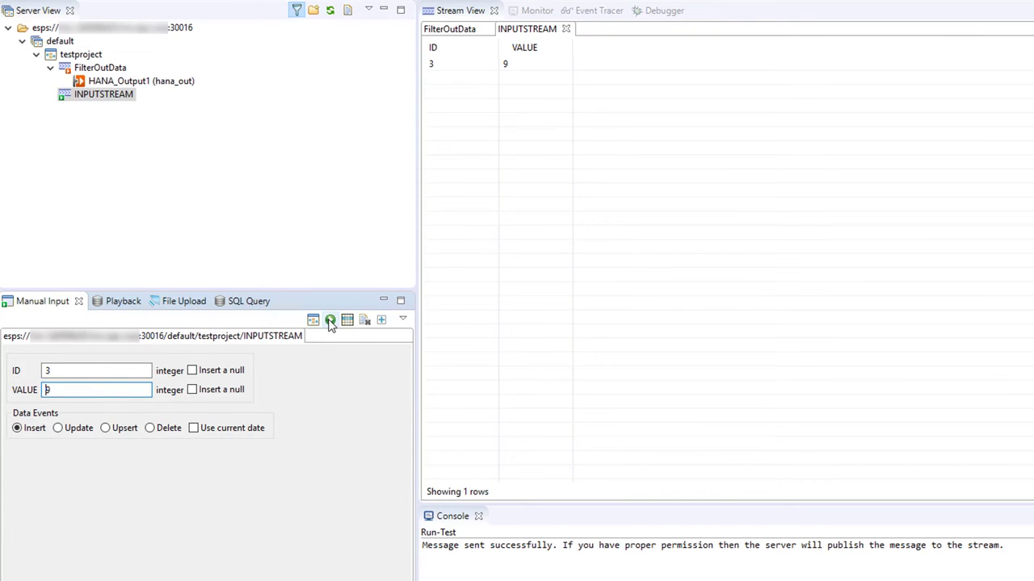
- Publish another manual input event with ID 4 and VALUE 21 to INPUTSTREAM
double_click(125, 371)
type("4")
double_click(116, 390)
type("21")
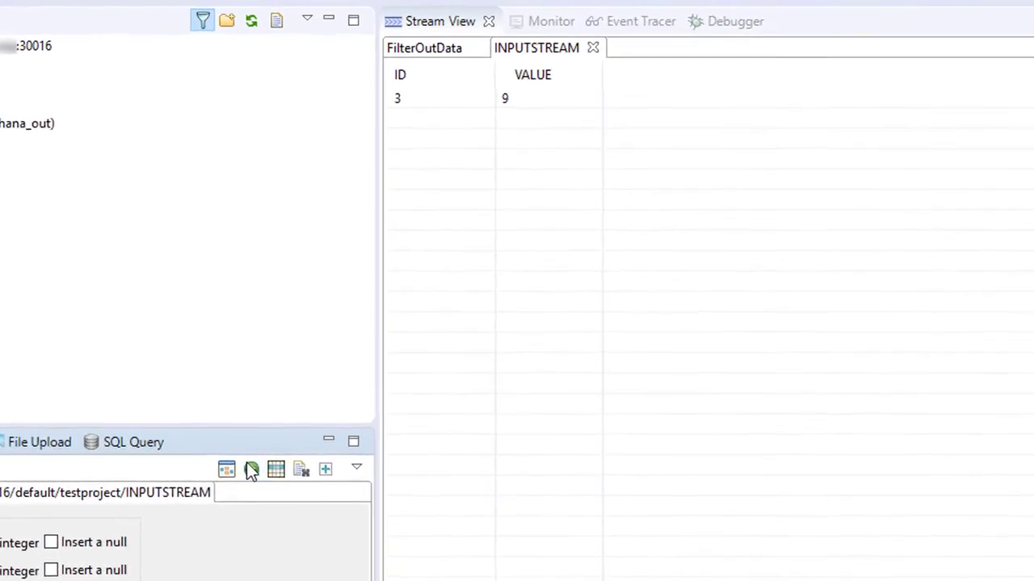
left_click(252, 471)
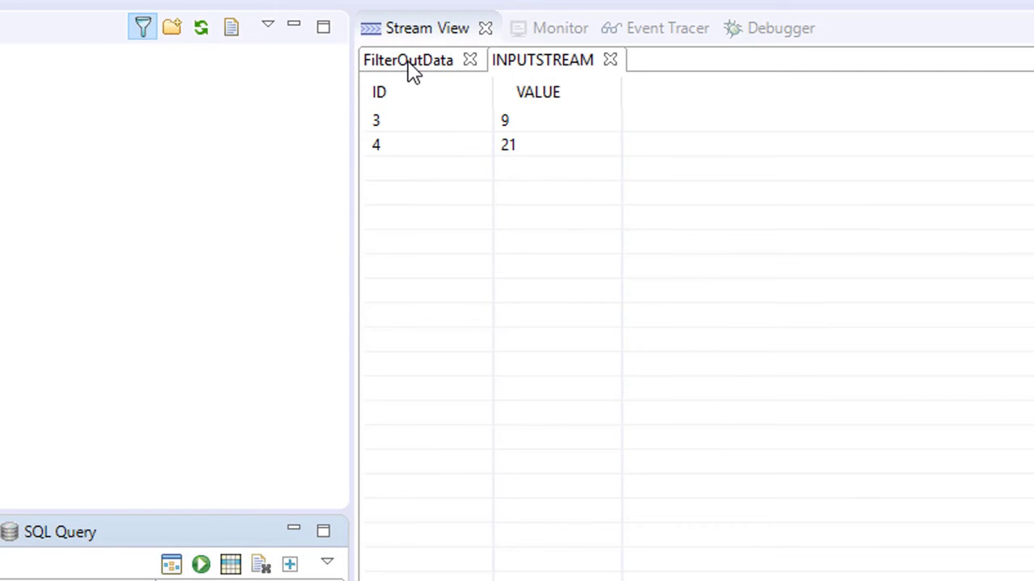
- View the rows in the FilterOutData stream view
left_click(410, 66)
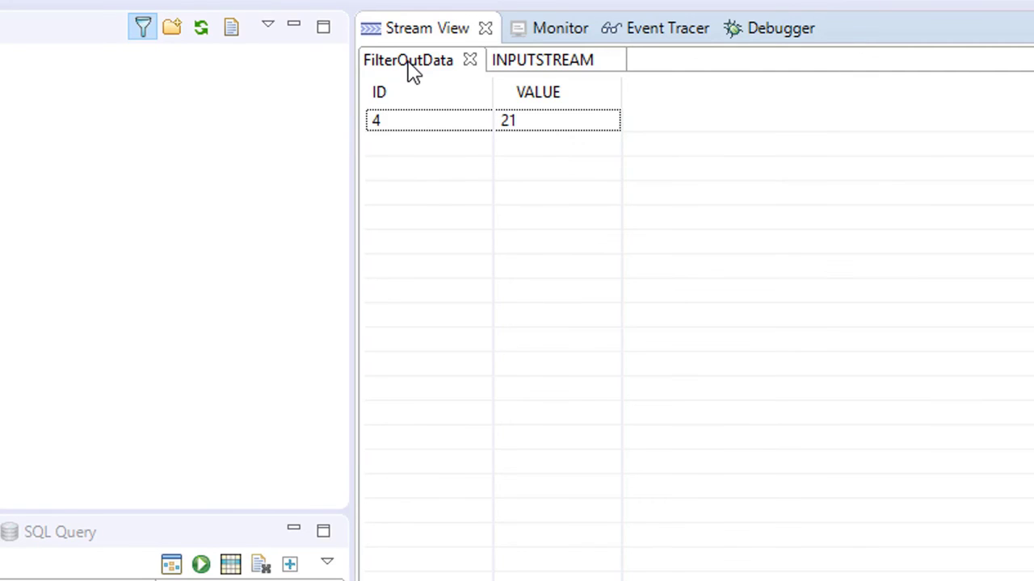
- Switch to the SAP HANA Administration Console and open the content of the TABLE_TEST table
left_click(687, 78)
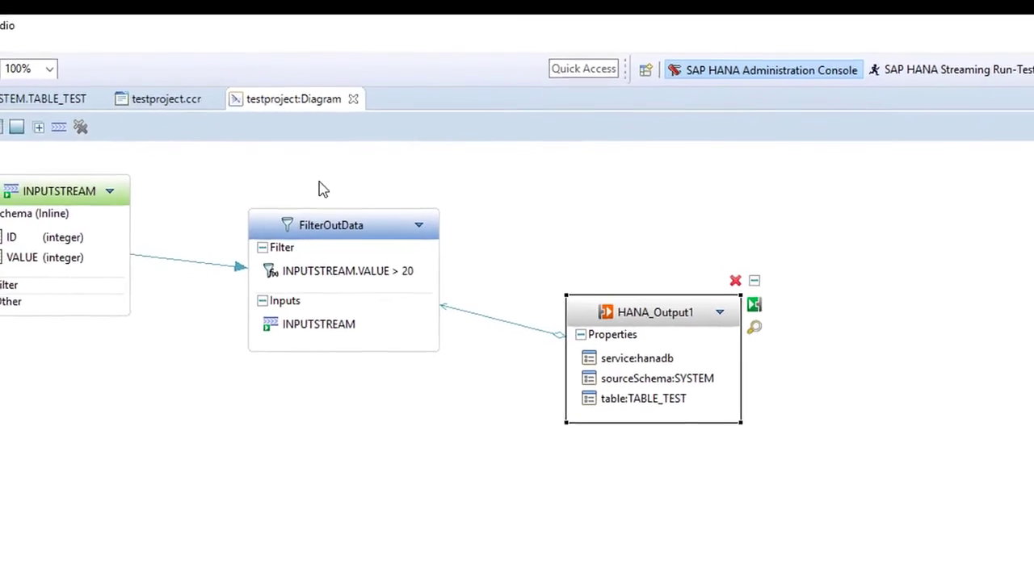
right_click(76, 334)
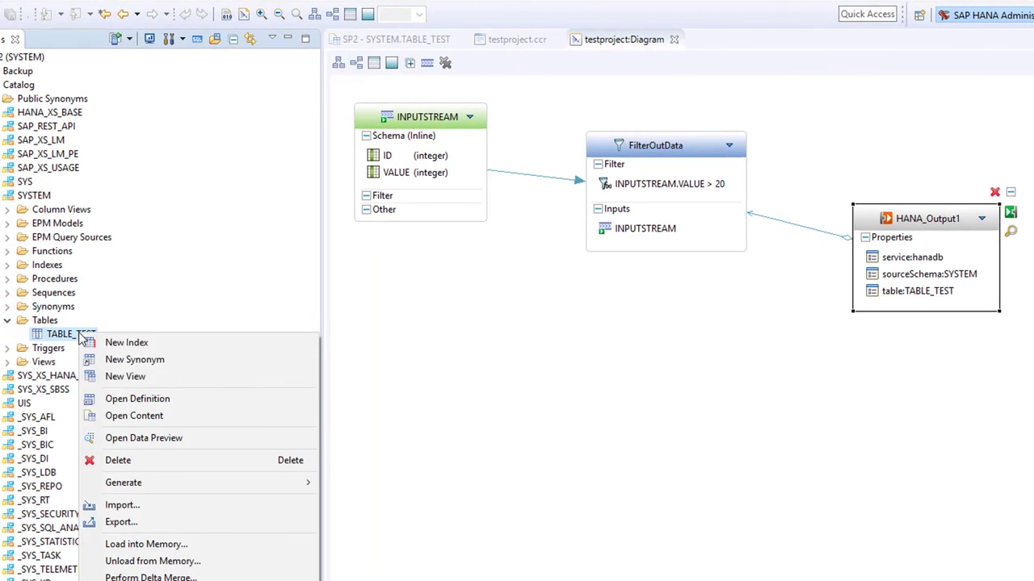
left_click(96, 417)
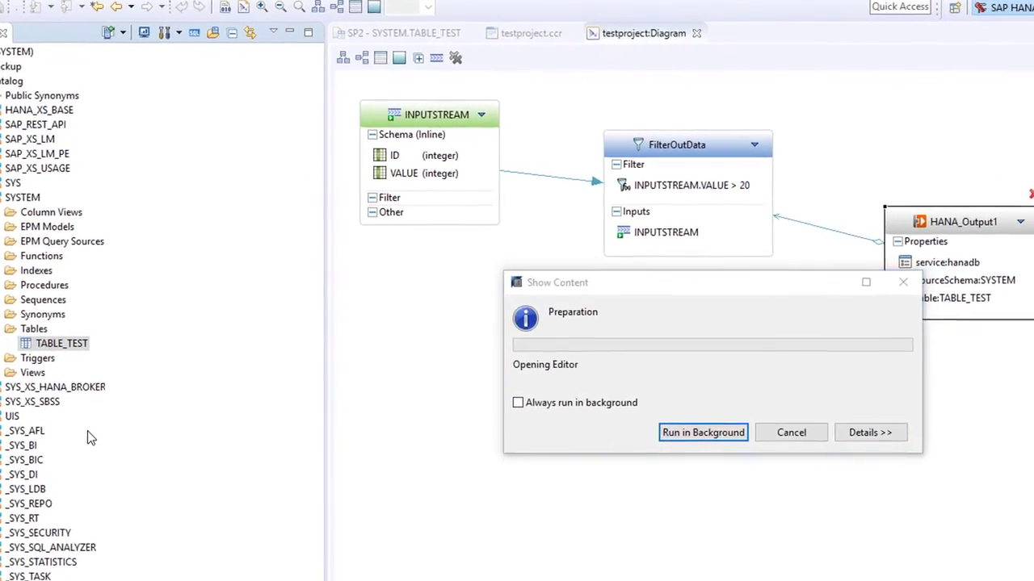